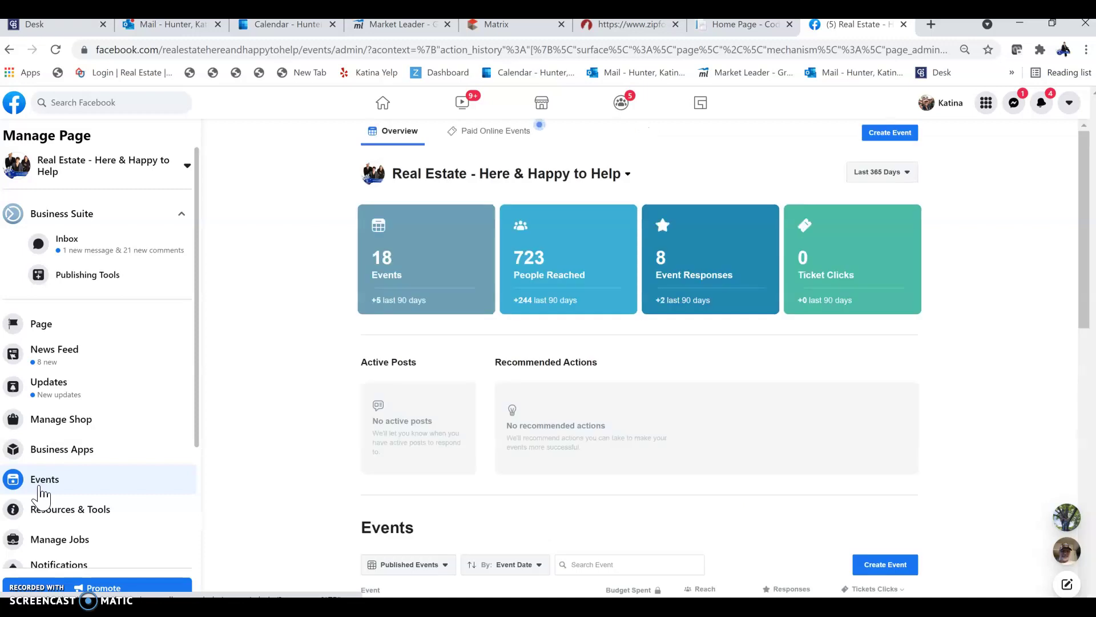
# Step: Start a new event from the real estate page's Events dashboard
pyautogui.click(883, 135)
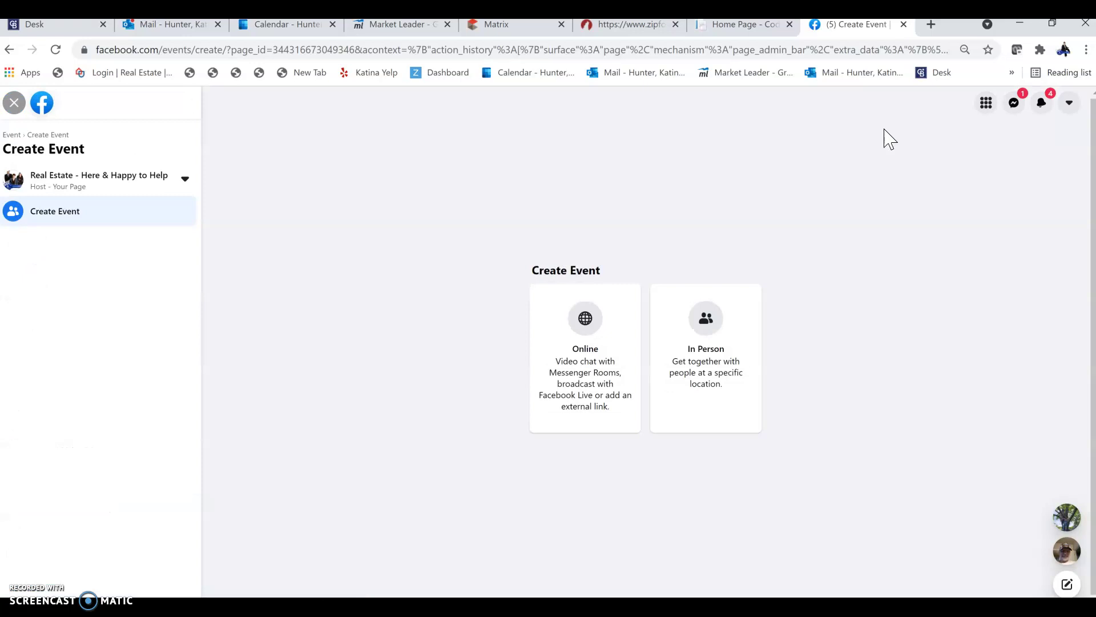
# Step: Choose an In Person event and name it 'Open House'
pyautogui.click(707, 321)
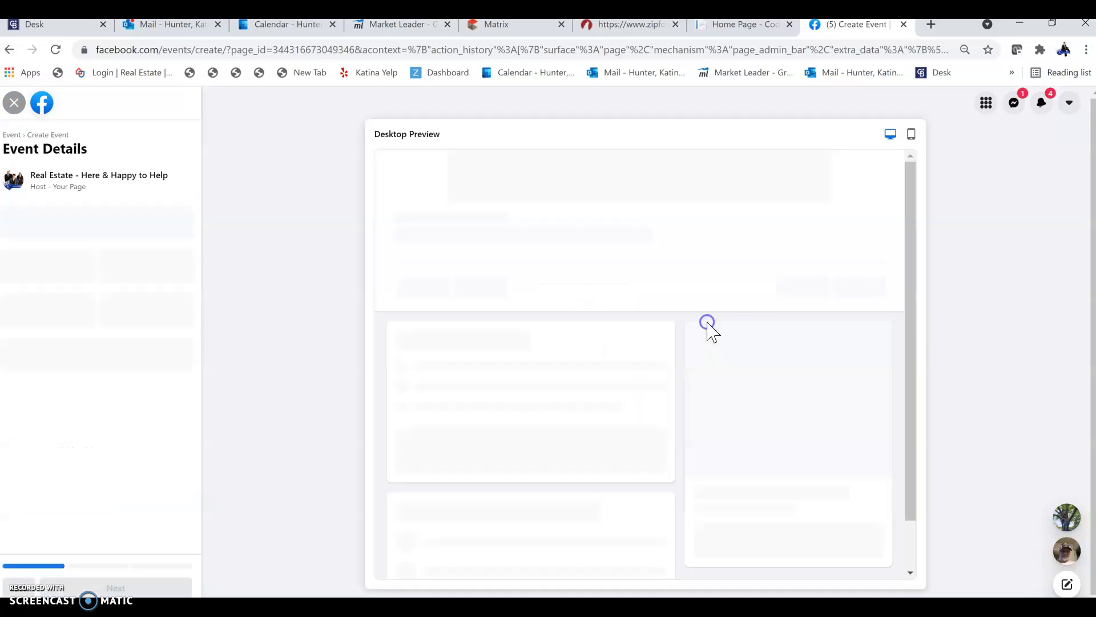
pyautogui.click(42, 227)
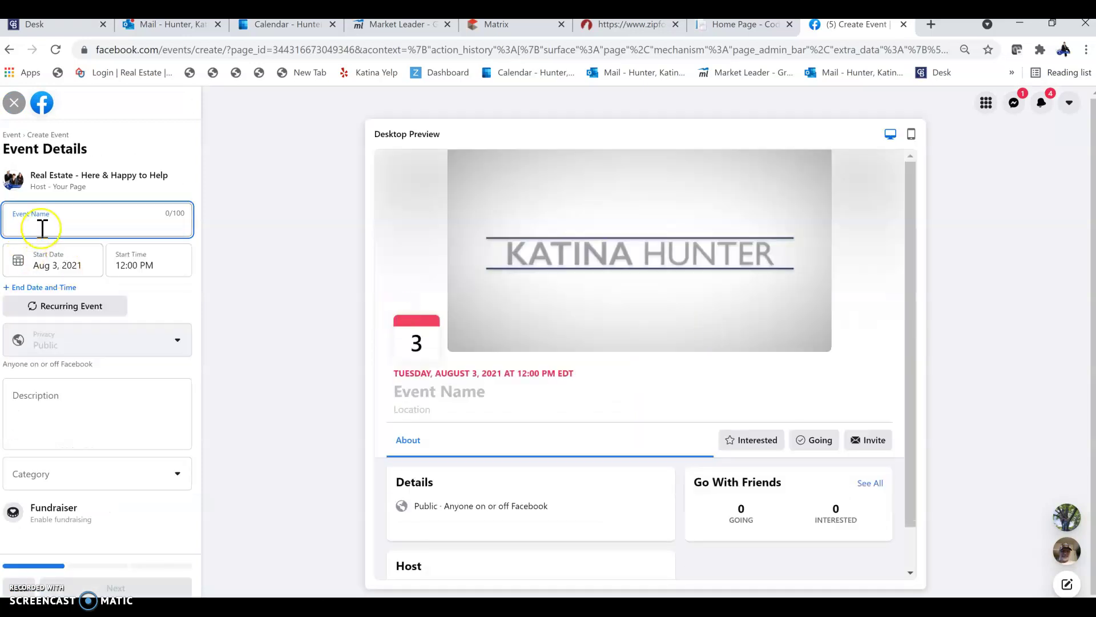
pyautogui.write('Open House')
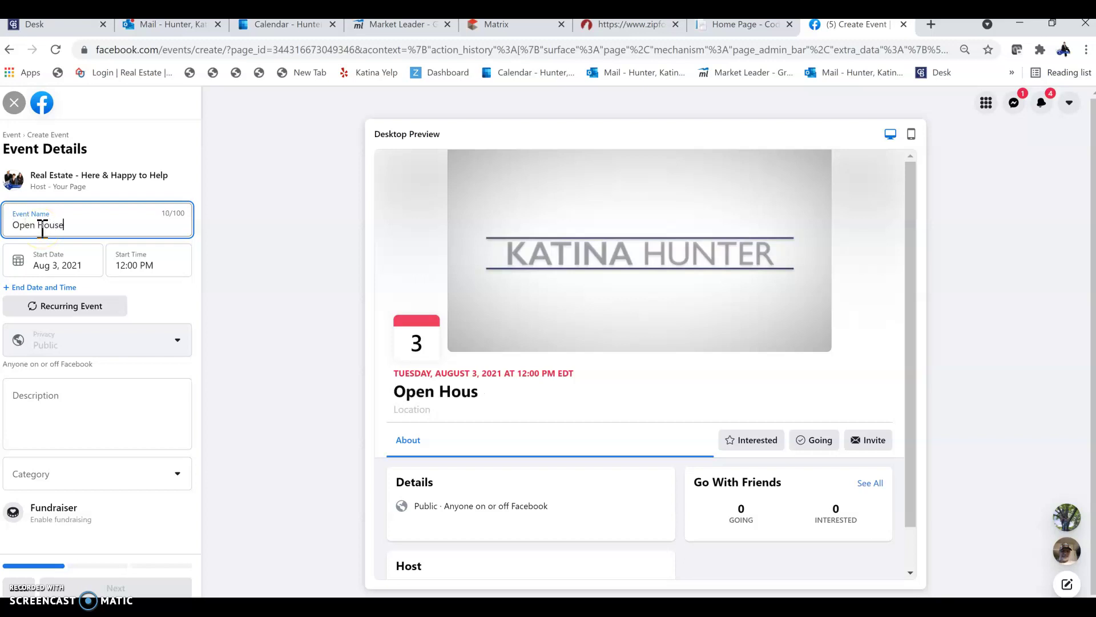
# Step: Schedule it for Aug 6, 2021, 5:00 PM to 7:00 PM, then bring up the MLS listing
pyautogui.click(49, 265)
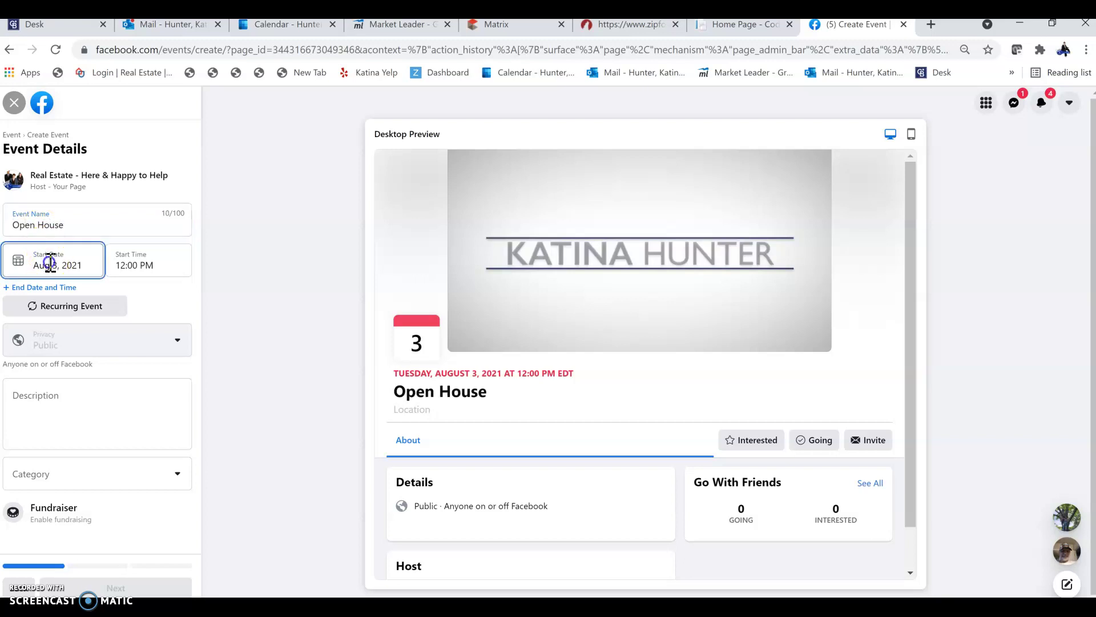
pyautogui.click(140, 340)
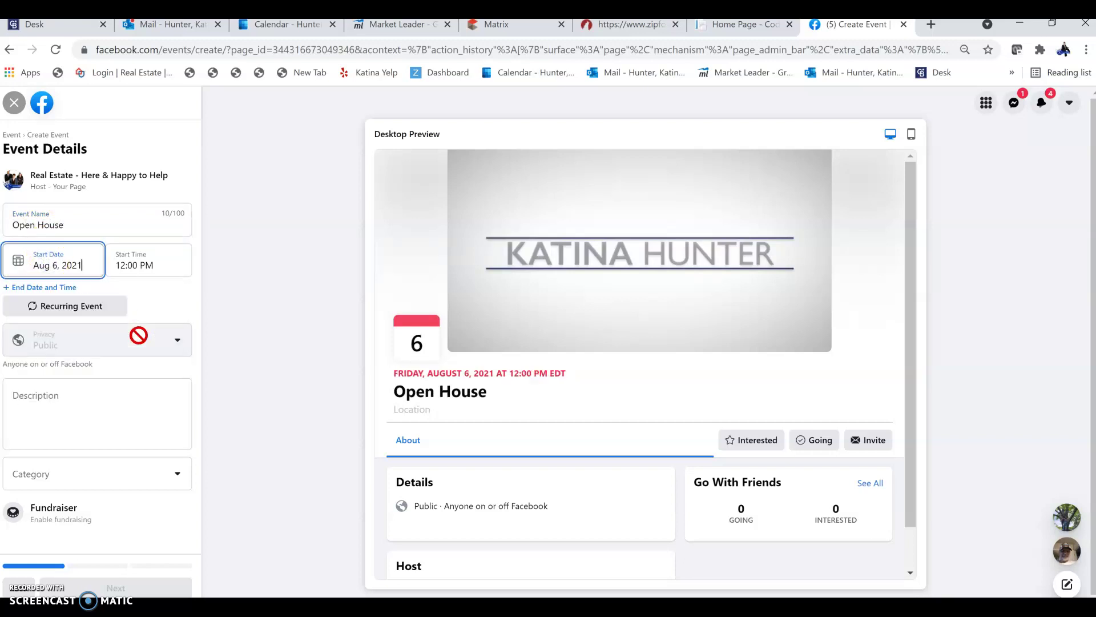
pyautogui.click(139, 258)
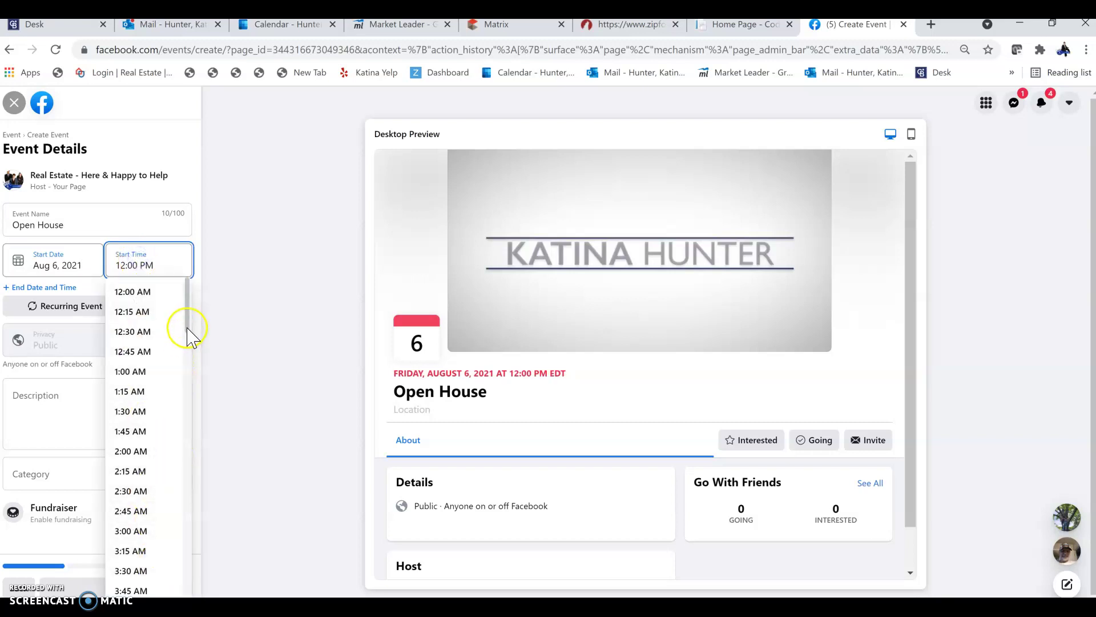
pyautogui.moveTo(188, 325); pyautogui.dragTo(184, 540)
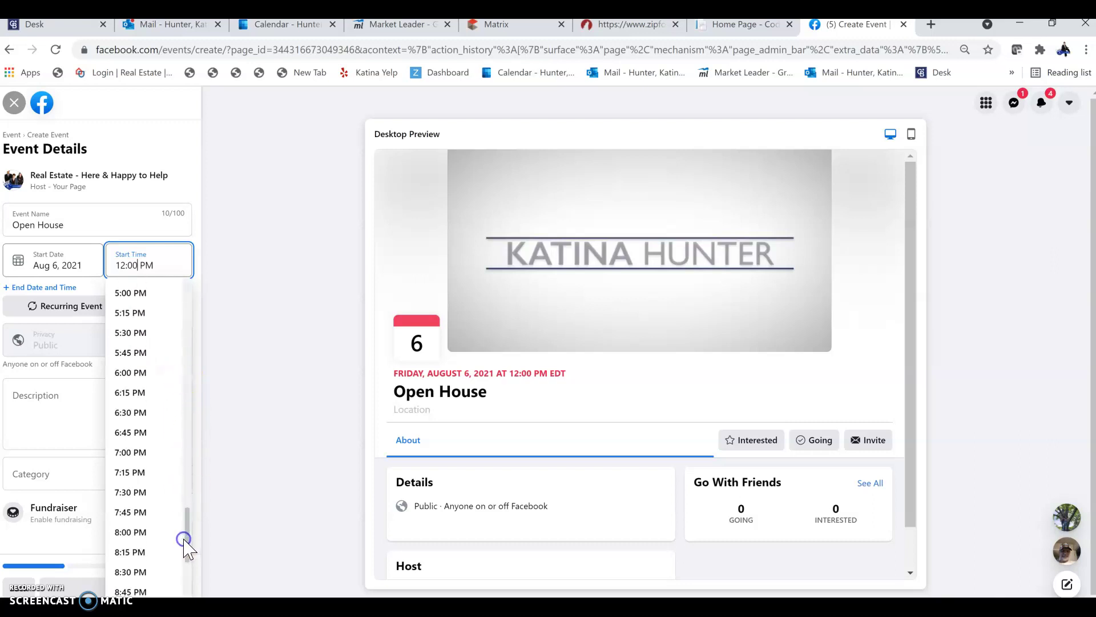
pyautogui.click(141, 293)
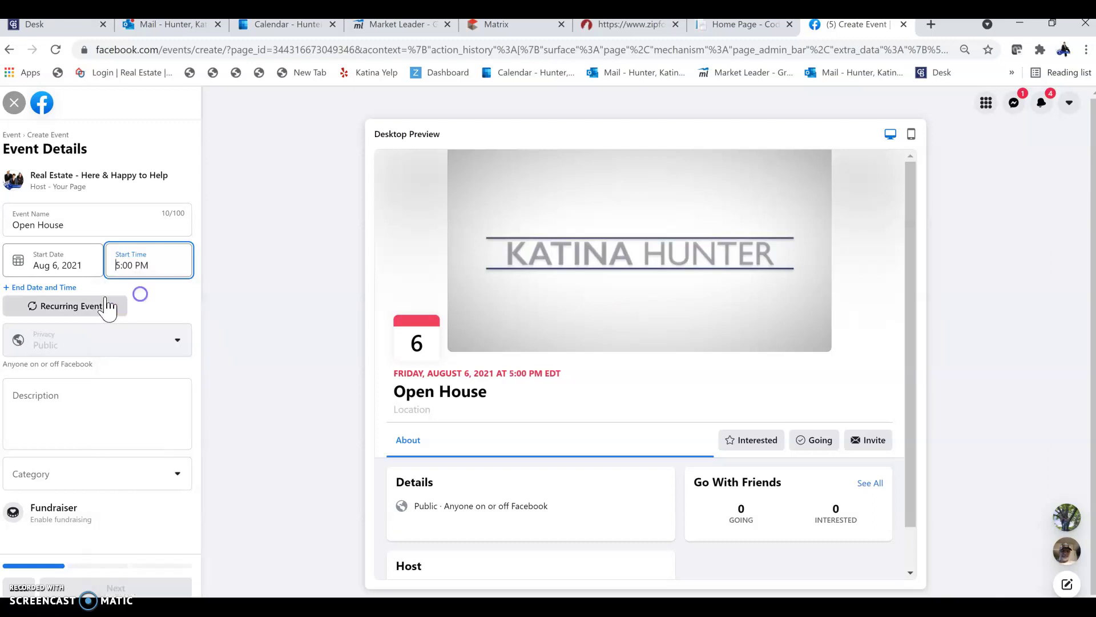
pyautogui.click(39, 288)
pyautogui.click(140, 307)
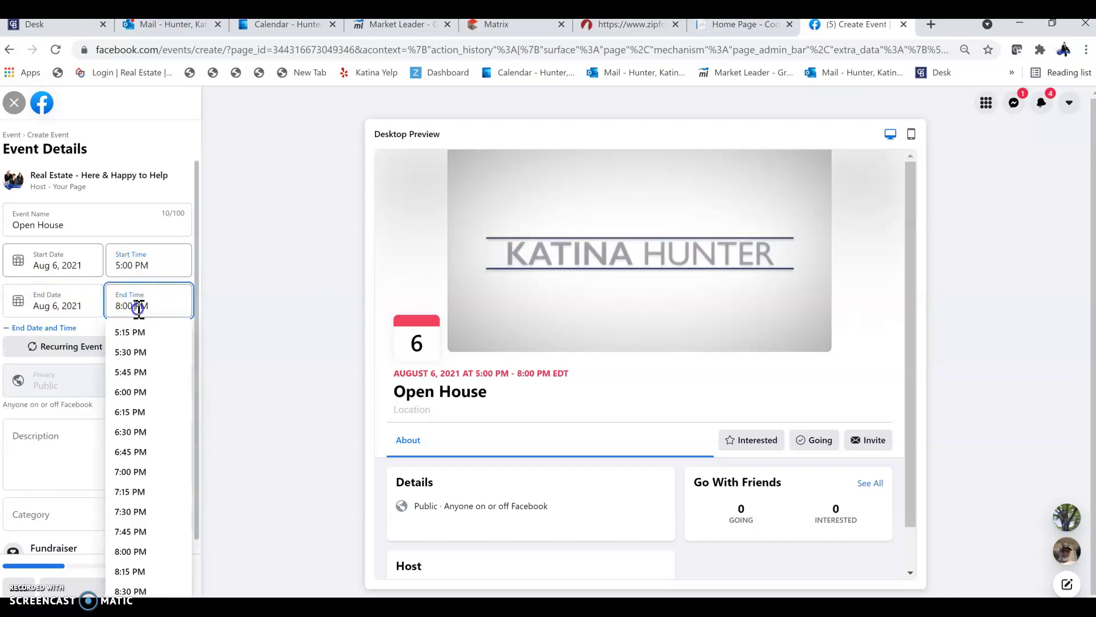
pyautogui.click(140, 472)
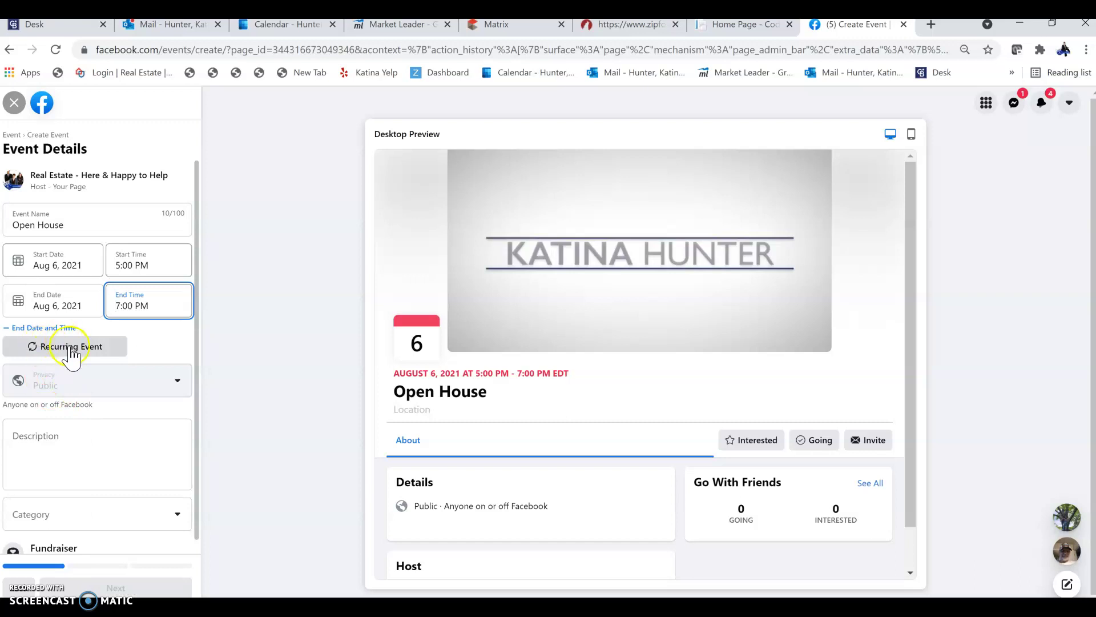
pyautogui.click(48, 440)
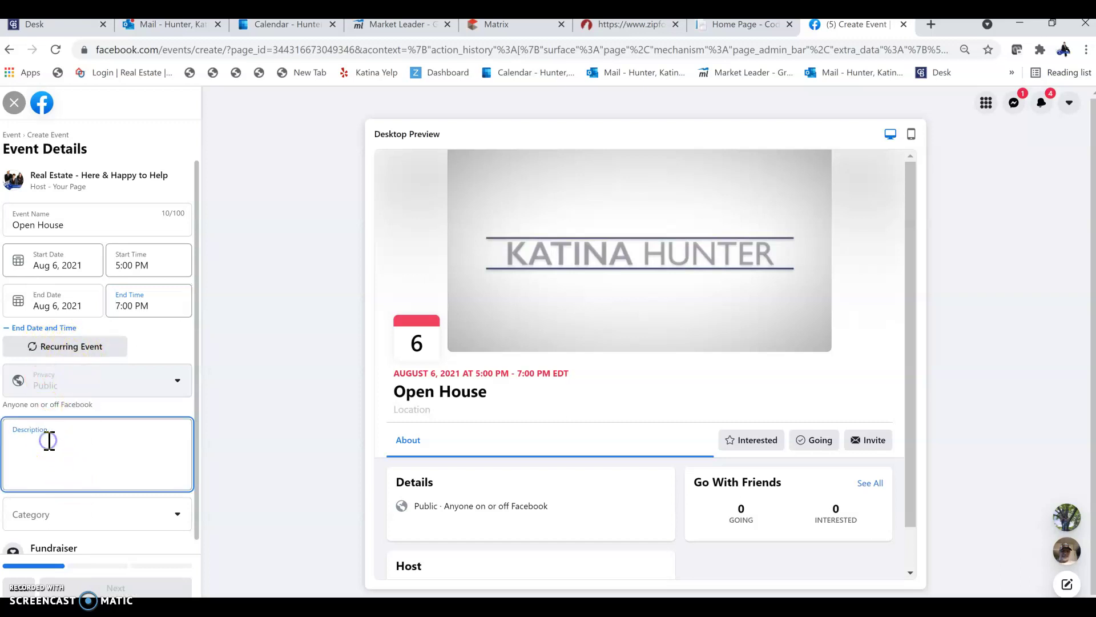
pyautogui.click(513, 26)
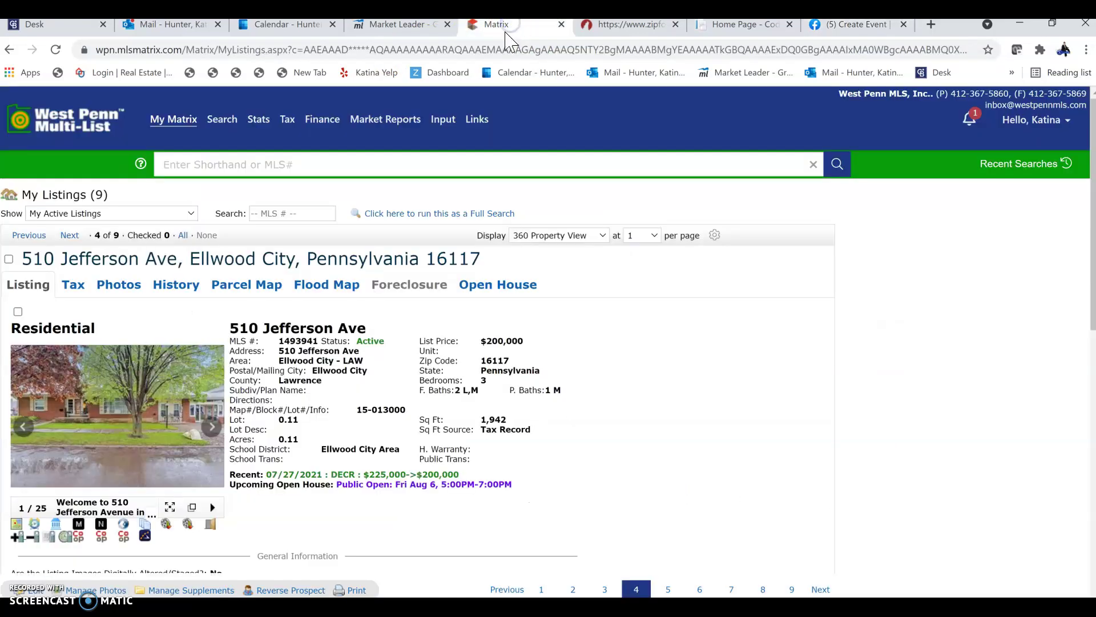
# Step: Select the listing's full Remarks paragraph in Matrix and return to the event's Description field
pyautogui.moveTo(1089, 233); pyautogui.dragTo(1040, 411)
pyautogui.click(324, 279)
pyautogui.moveTo(324, 278); pyautogui.dragTo(20, 213)
pyautogui.hotkey('ctrl', 'c')
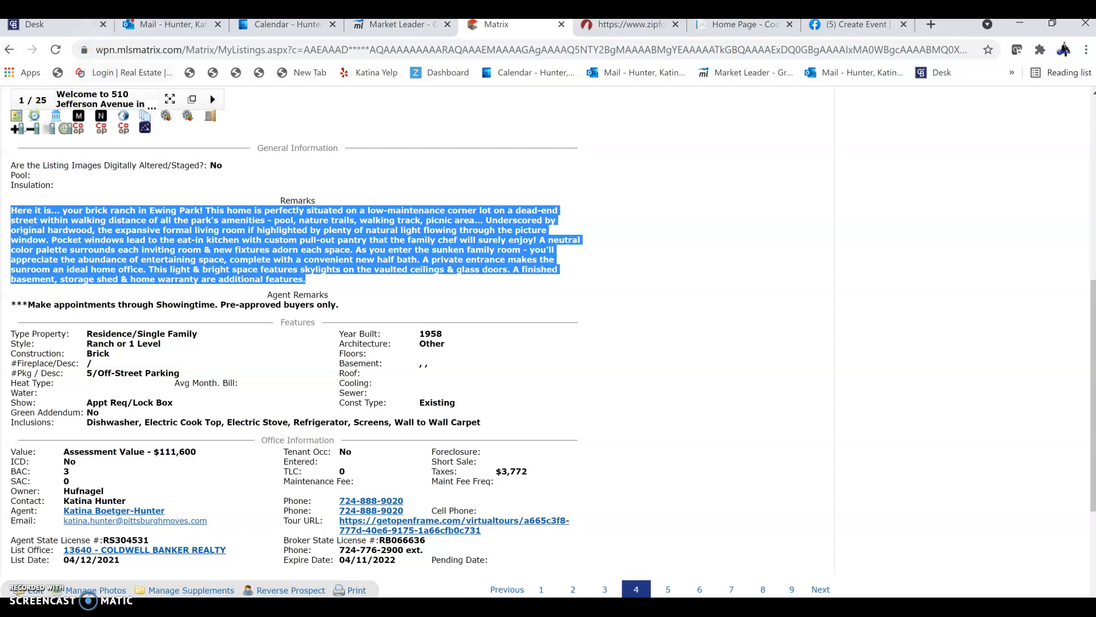
pyautogui.click(831, 30)
pyautogui.click(124, 433)
# Step: Fill the description with 'OPEN HOUSE:' followed by the pasted listing remarks
pyautogui.write('OPEN HOUSE:')
pyautogui.hotkey('ctrl', 'v')
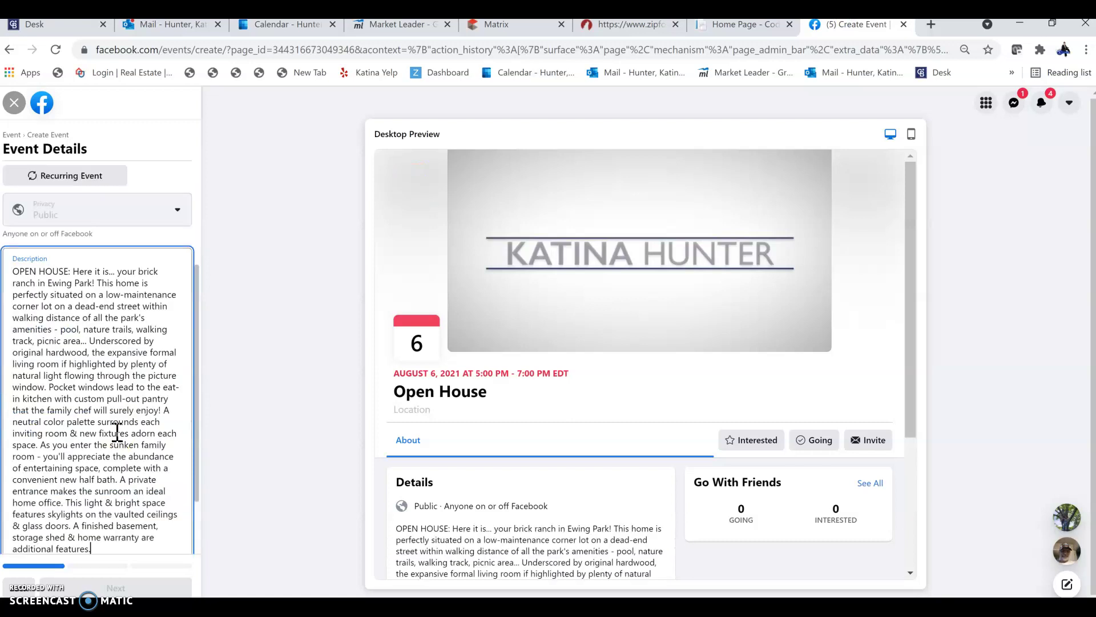
pyautogui.moveTo(198, 367); pyautogui.dragTo(200, 457)
# Step: Set the event category to Shopping and continue to the Location step
pyautogui.click(178, 500)
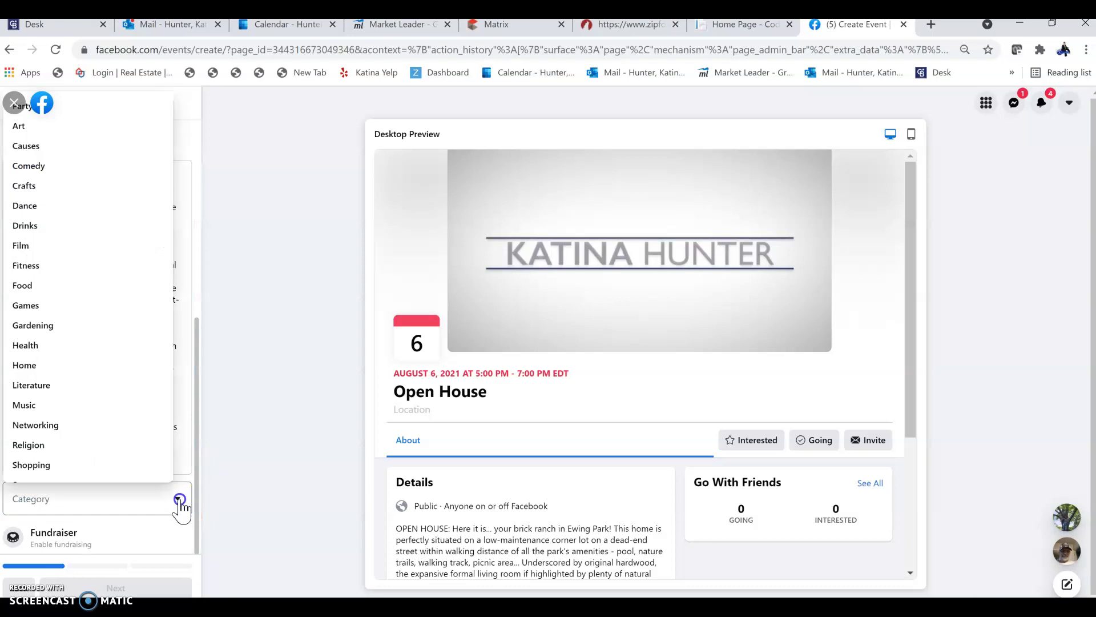
pyautogui.click(66, 464)
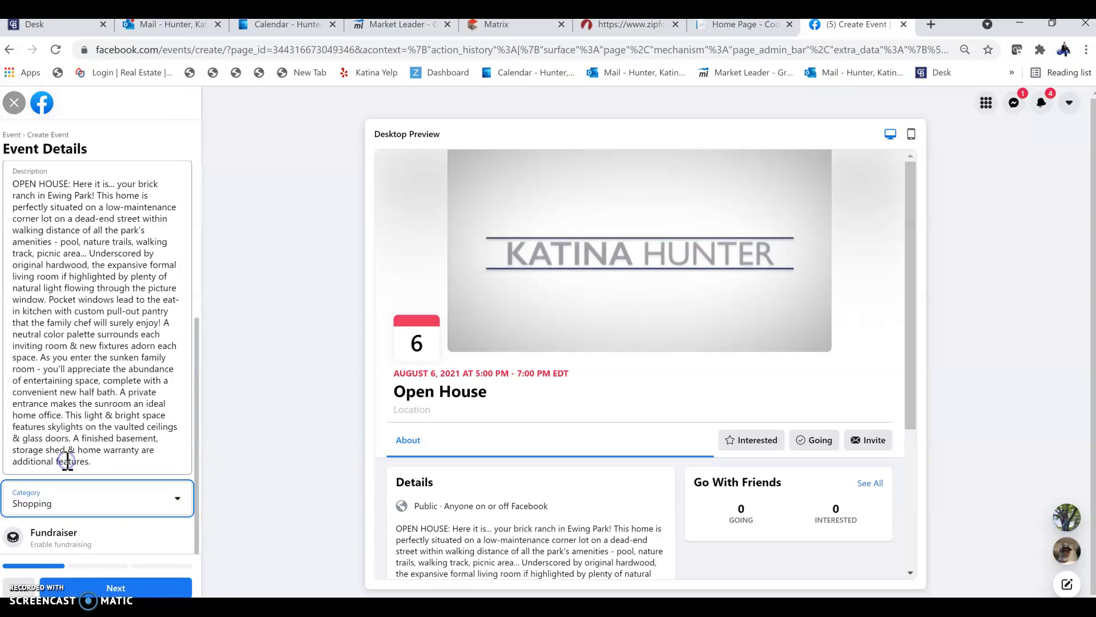
pyautogui.click(116, 588)
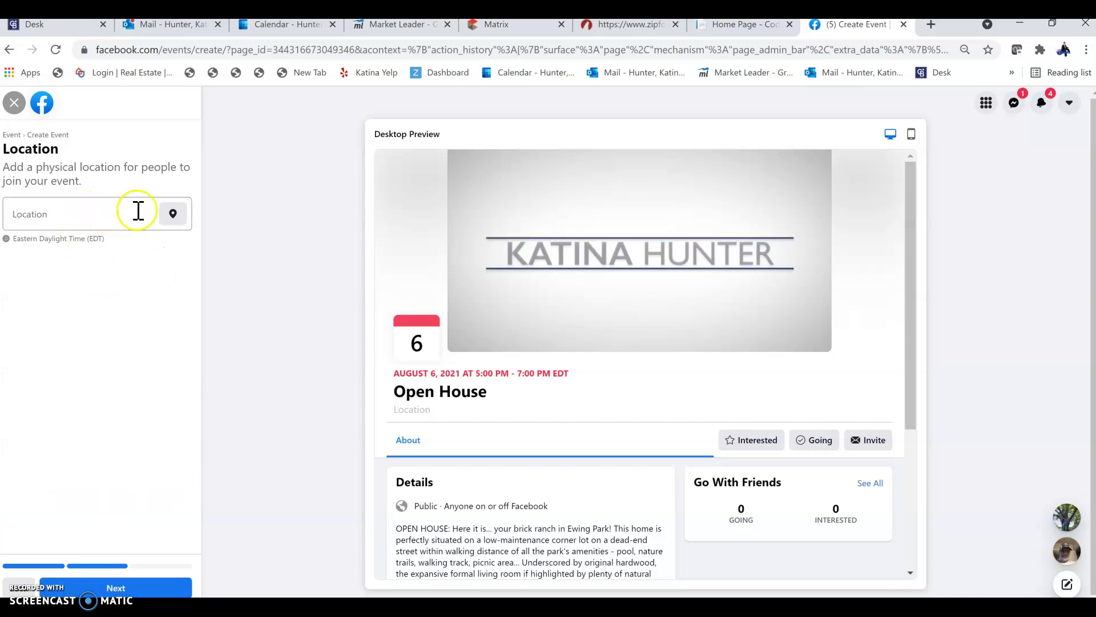
# Step: Enter the property's street address as the location, pick the suggested match, and reach Additional Details
pyautogui.click(111, 214)
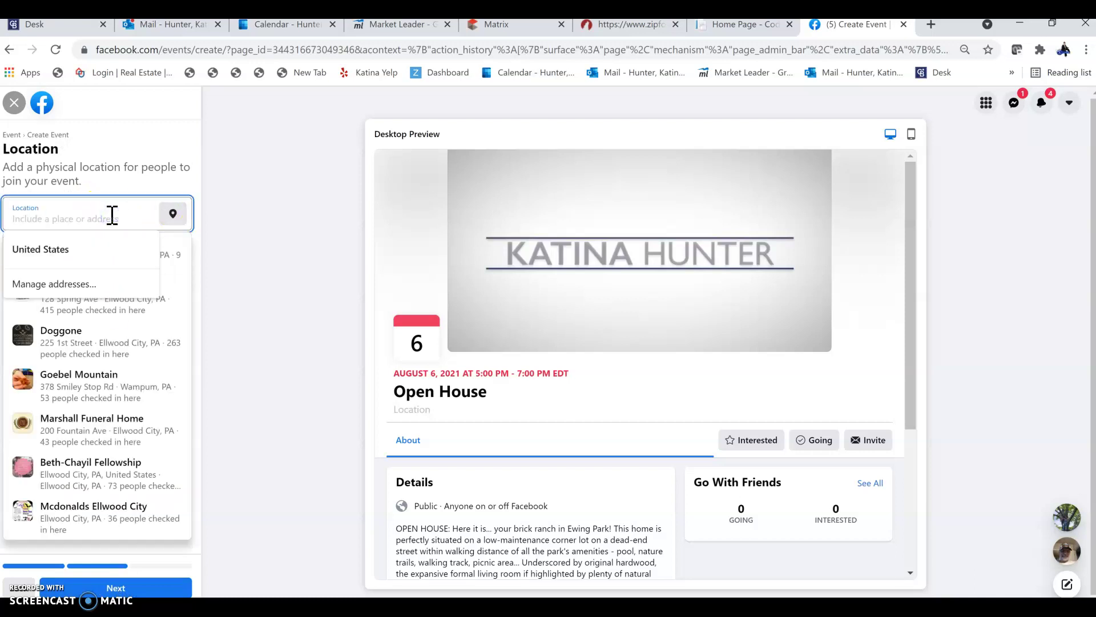
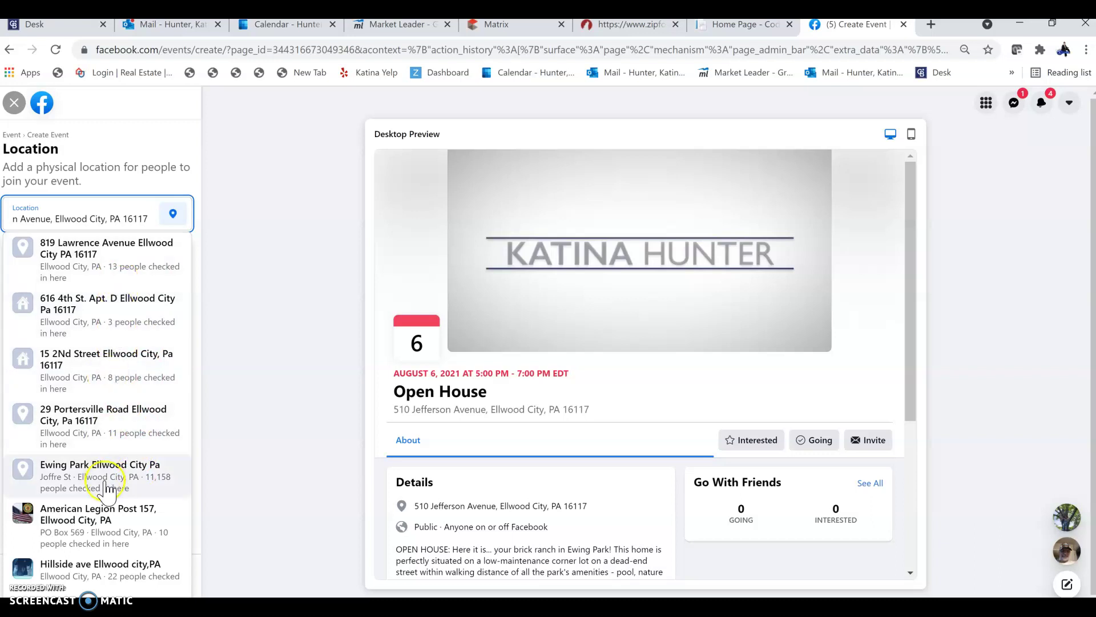
pyautogui.click(137, 268)
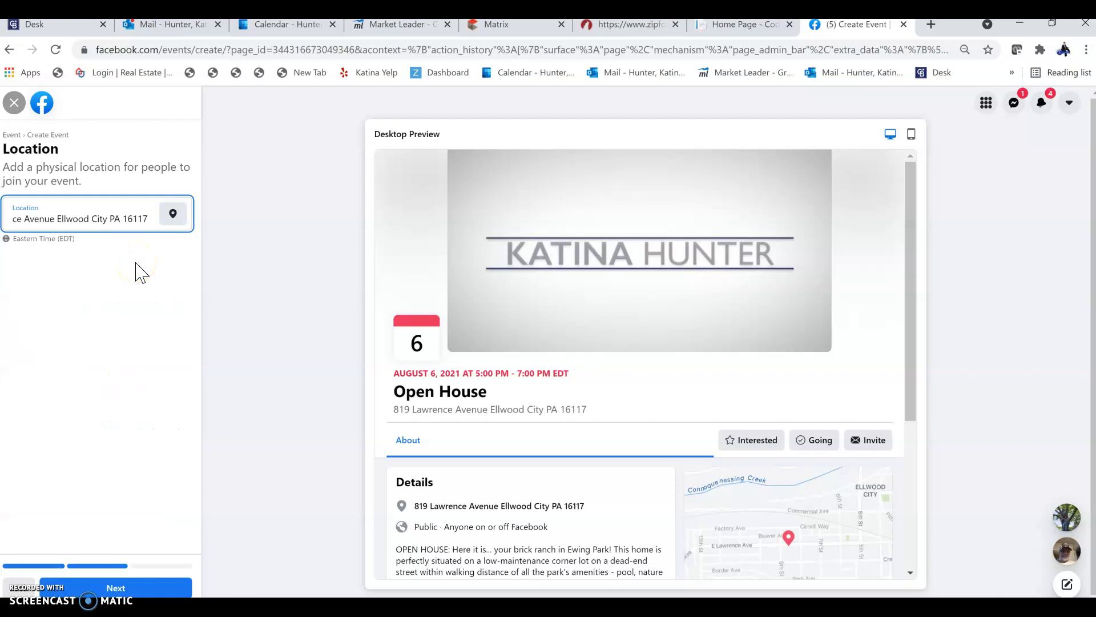
pyautogui.click(104, 589)
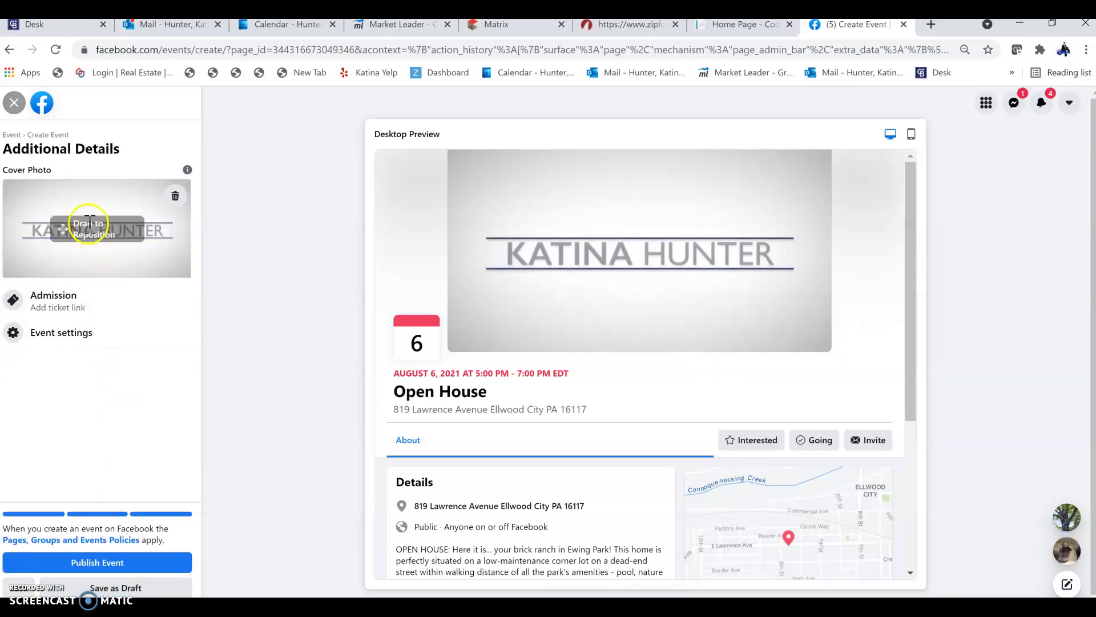
pyautogui.click(87, 189)
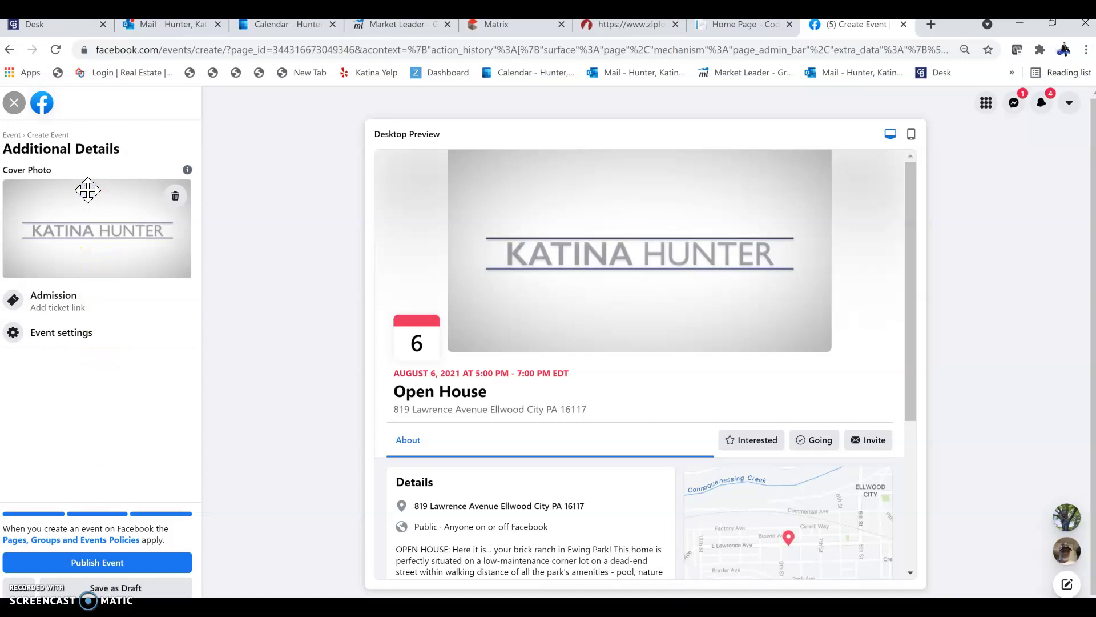
pyautogui.click(500, 26)
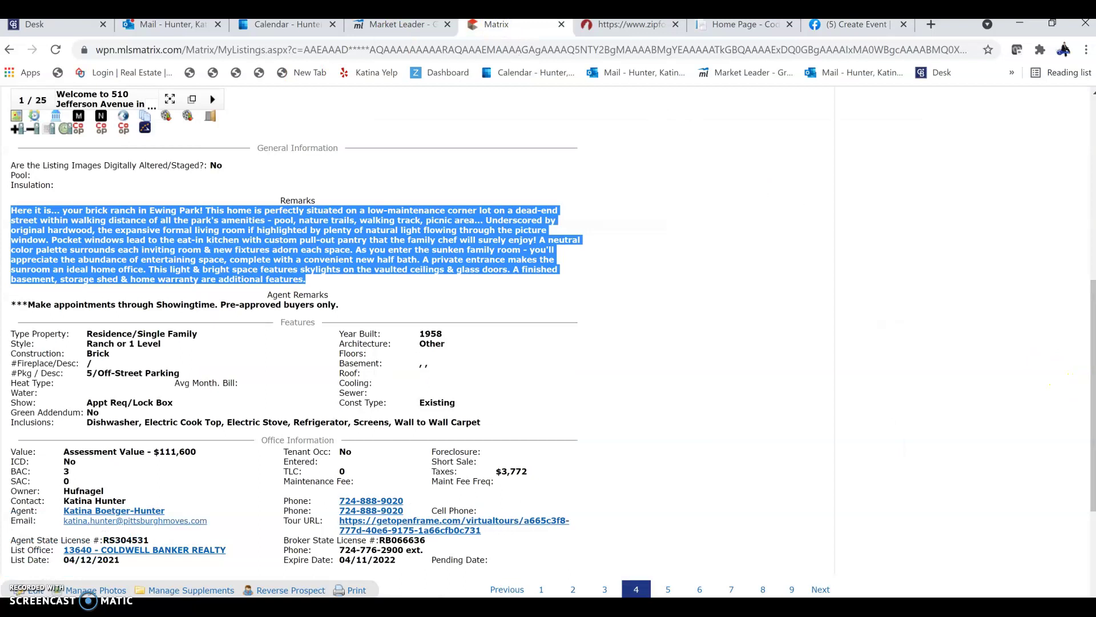
# Step: Check the listing's upcoming open house time and browse its photos in Matrix
pyautogui.moveTo(1088, 379); pyautogui.dragTo(1085, 130)
pyautogui.click(59, 421)
pyautogui.click(26, 439)
pyautogui.click(23, 428)
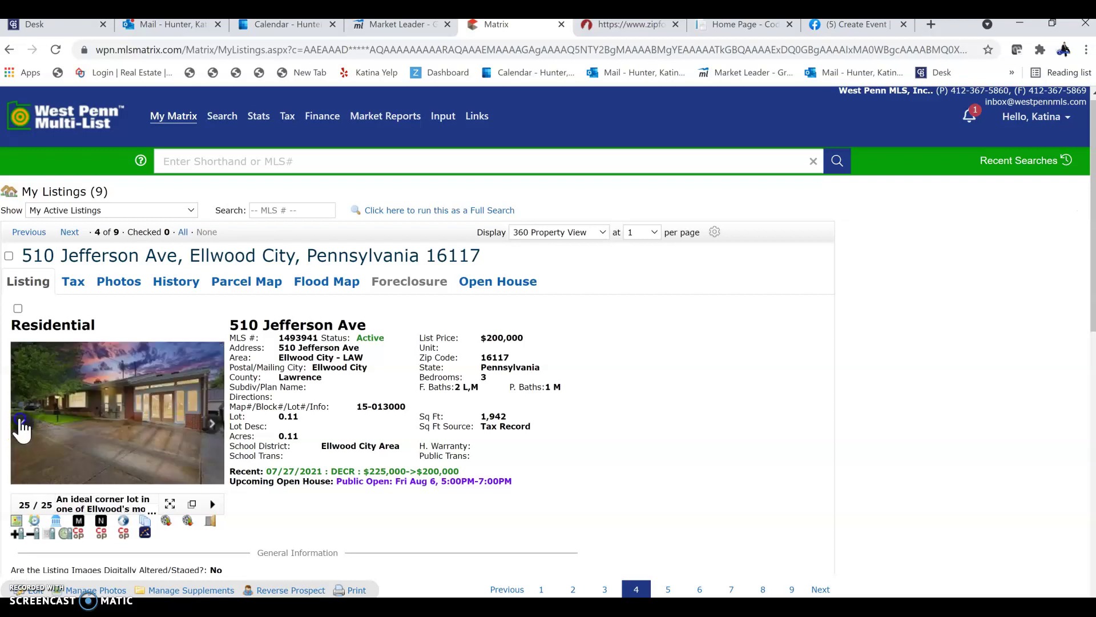
pyautogui.click(22, 428)
pyautogui.click(215, 429)
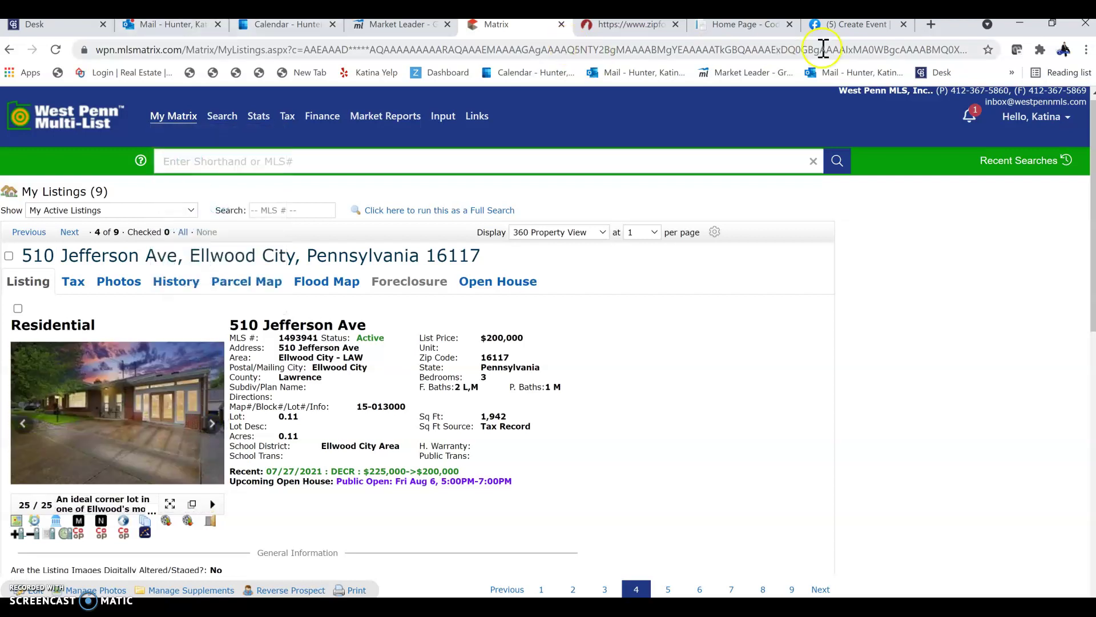
pyautogui.click(842, 24)
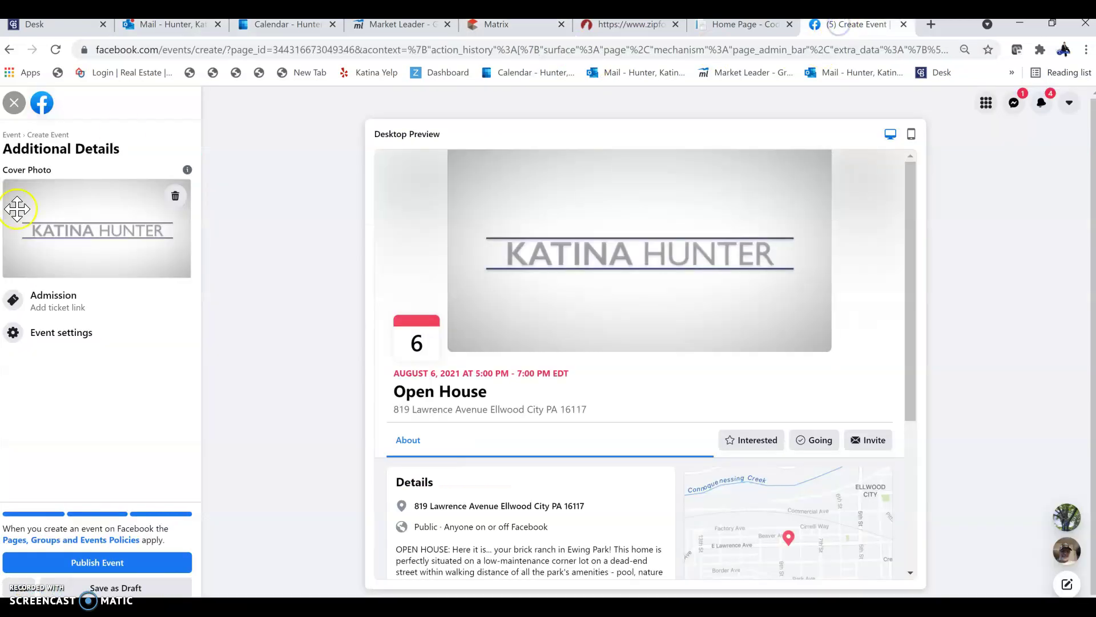
# Step: Replace the logo cover photo with IMG_8062 from WORK > Clients > client > pics > Prof Pics
pyautogui.click(174, 198)
pyautogui.click(109, 229)
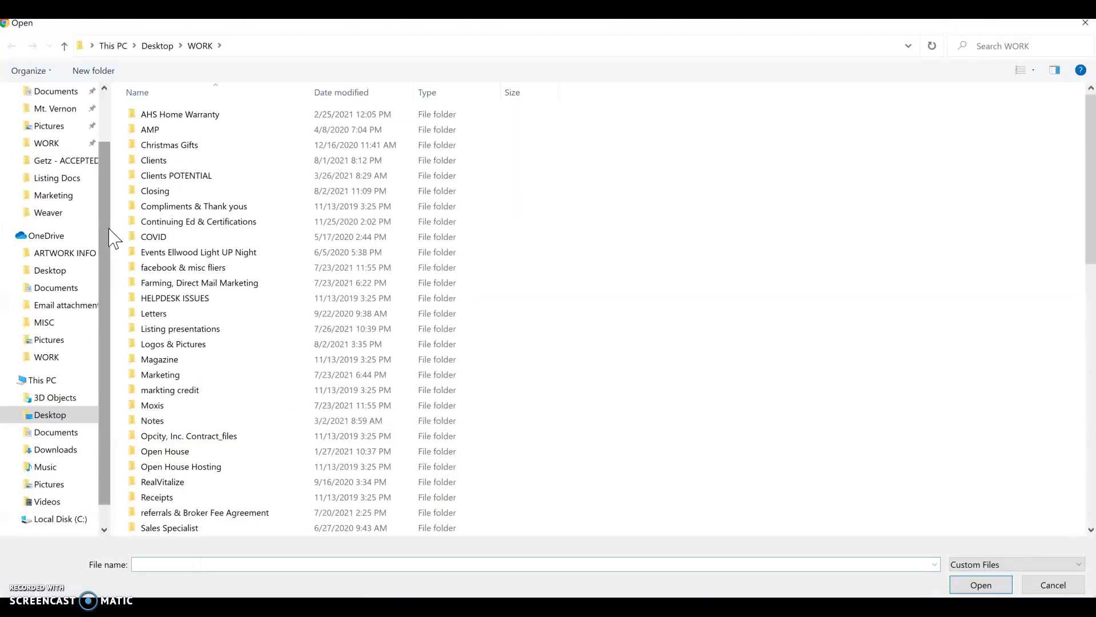
pyautogui.click(175, 162)
pyautogui.doubleClick(175, 162)
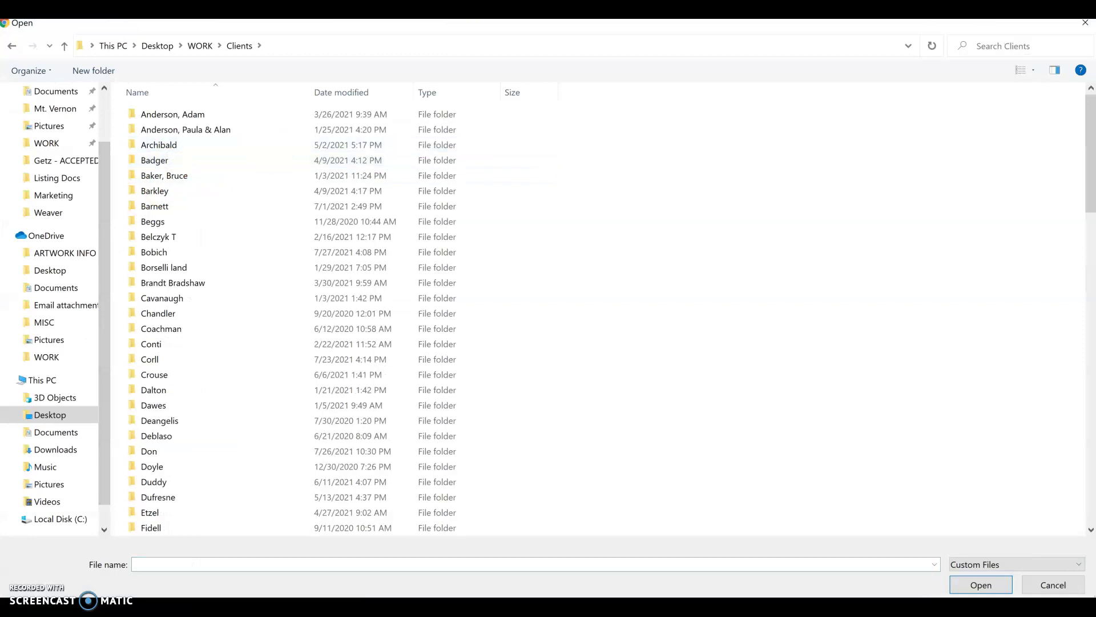
pyautogui.moveTo(1090, 207); pyautogui.dragTo(1091, 272)
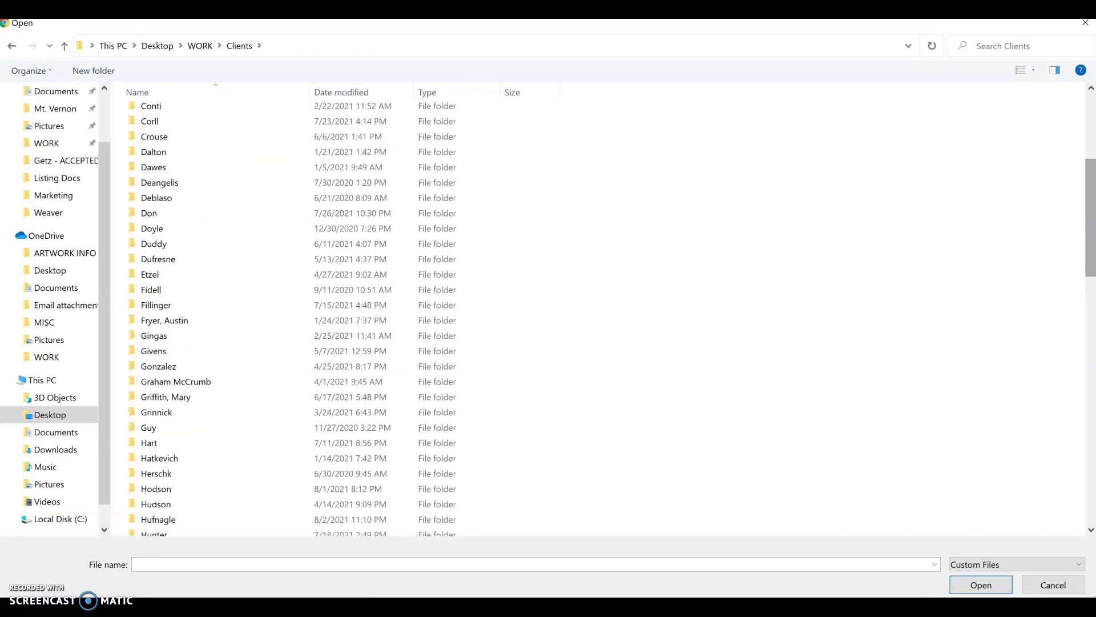
pyautogui.doubleClick(188, 519)
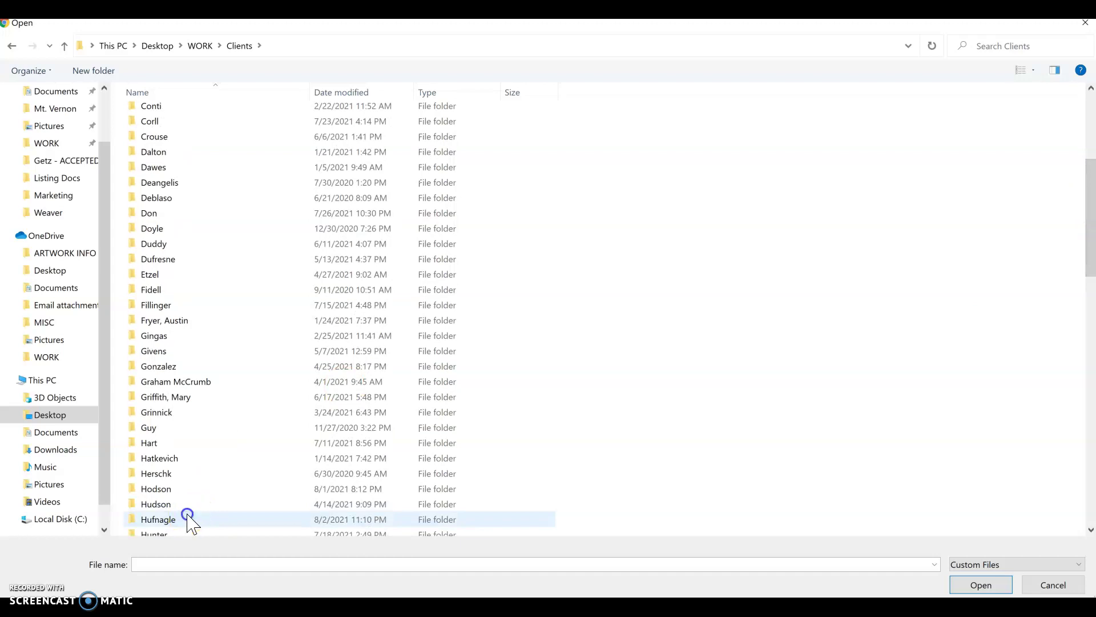
pyautogui.doubleClick(409, 135)
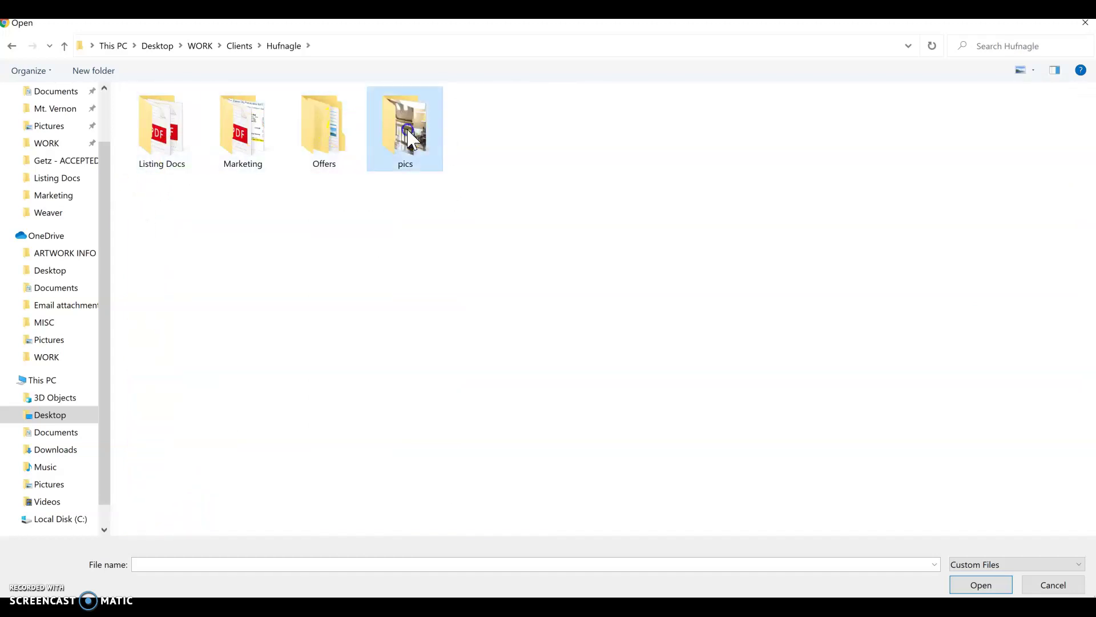
pyautogui.doubleClick(161, 147)
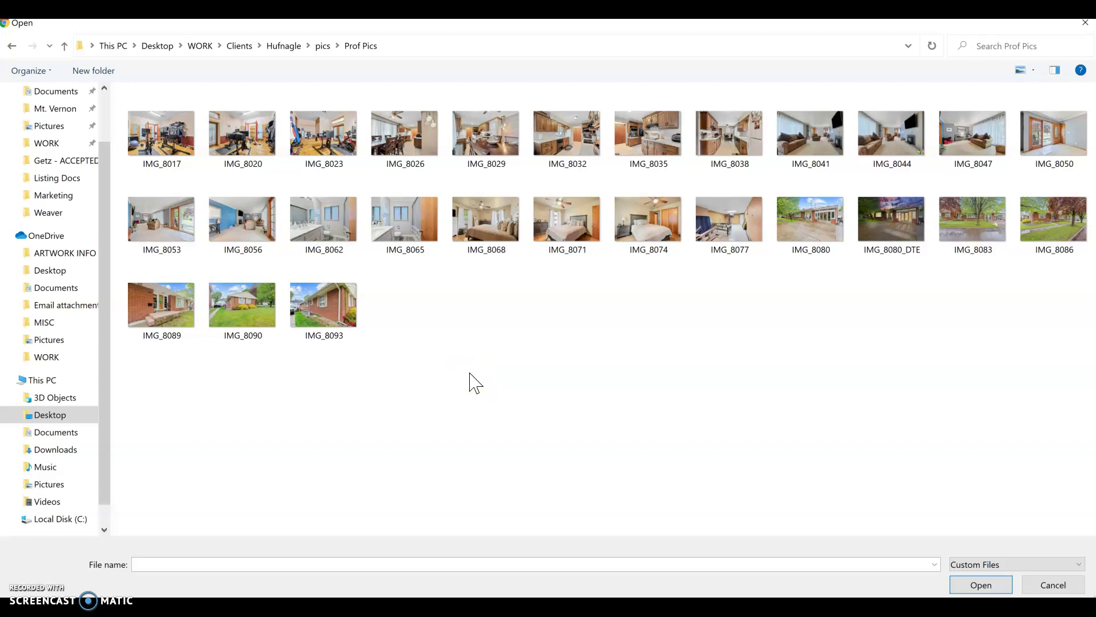
pyautogui.click(323, 222)
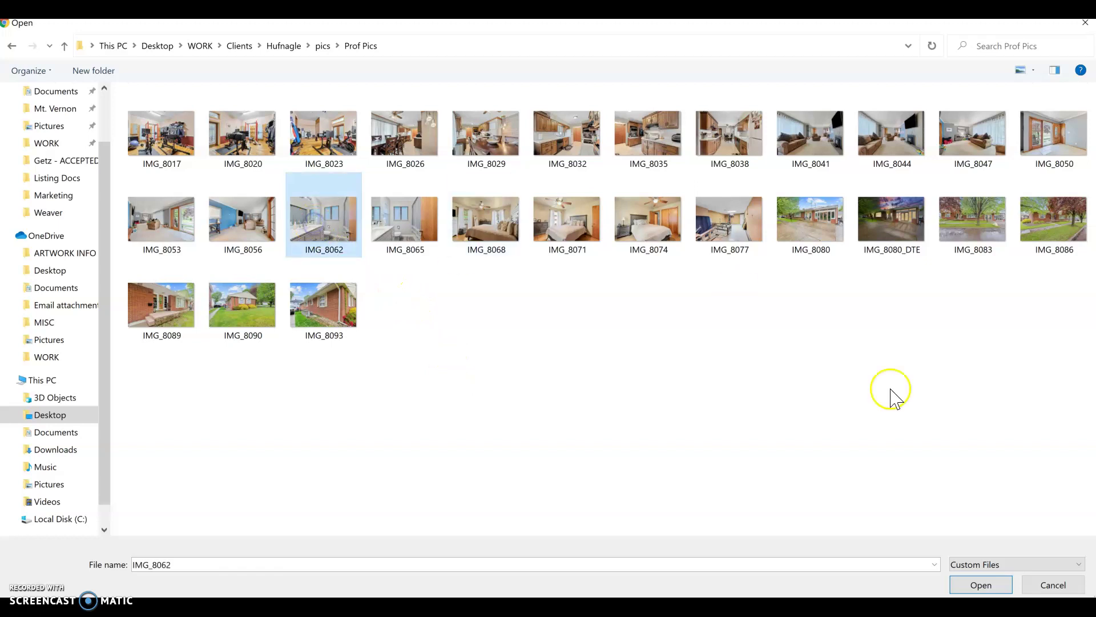
pyautogui.click(976, 584)
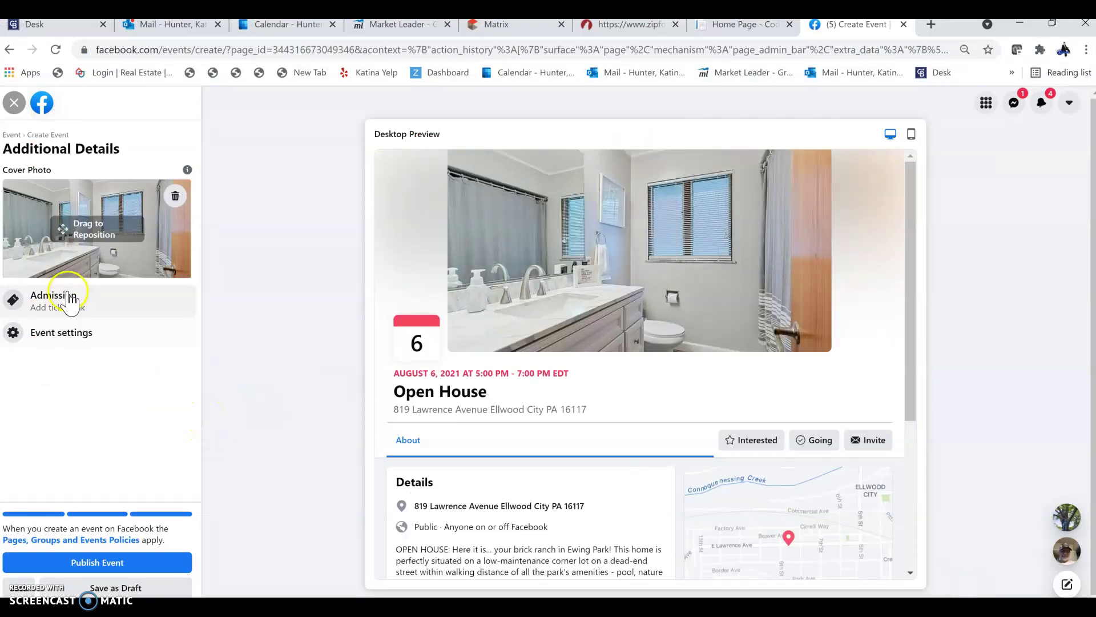
# Step: Publish the Open House event from the Additional Details panel
pyautogui.click(86, 561)
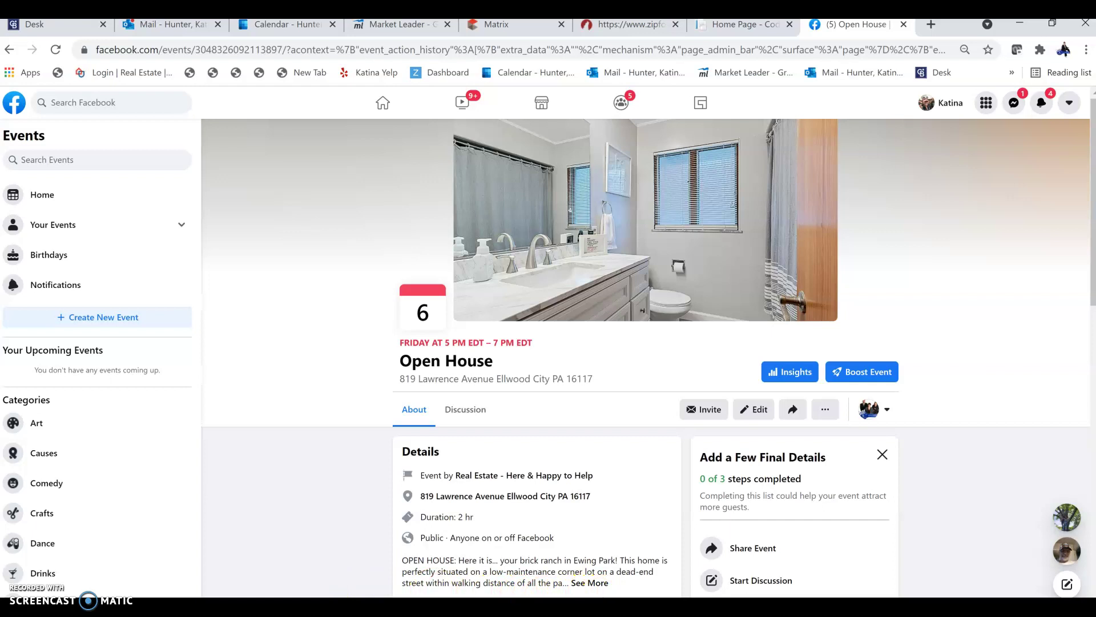
# Step: Take a rectangular Snipping Tool capture of the event's cover photo and title area
pyautogui.press('super')
pyautogui.write('captu')
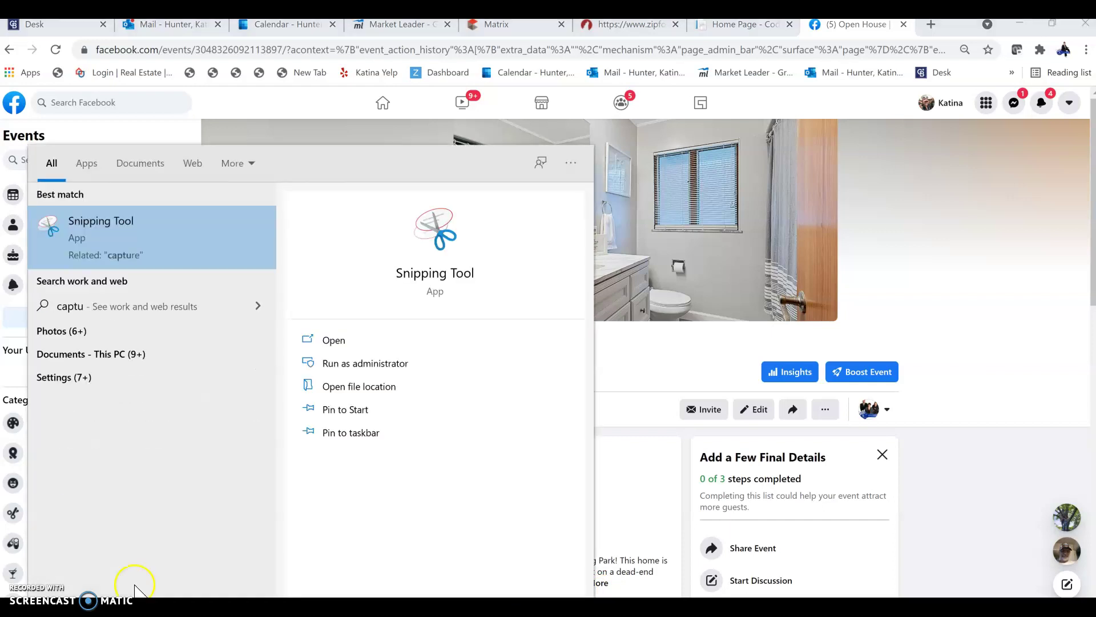
pyautogui.click(83, 228)
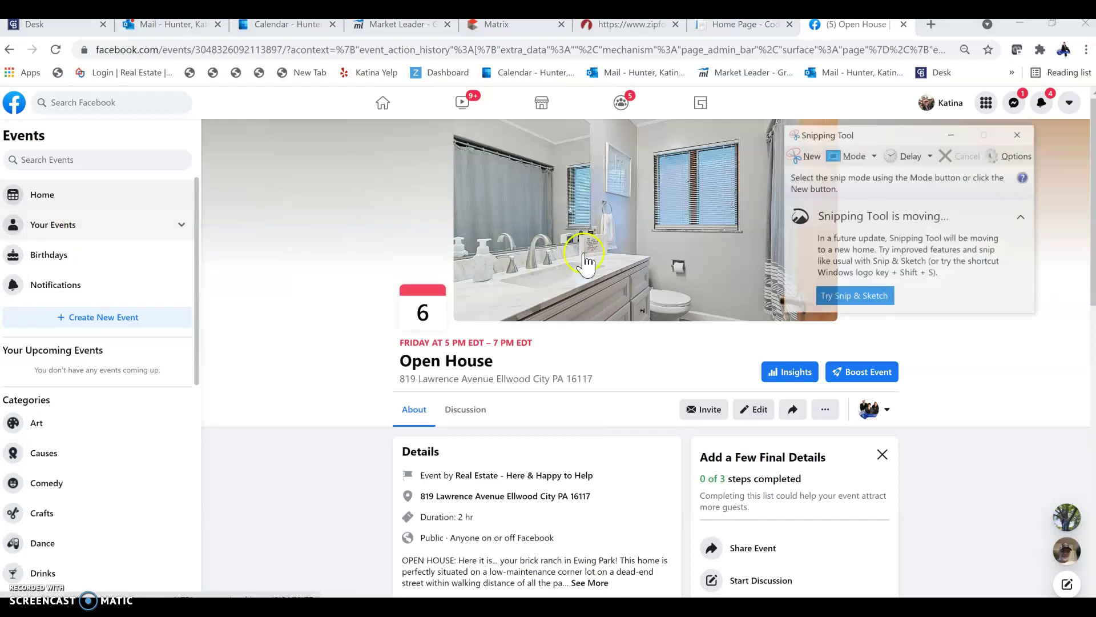
pyautogui.click(873, 155)
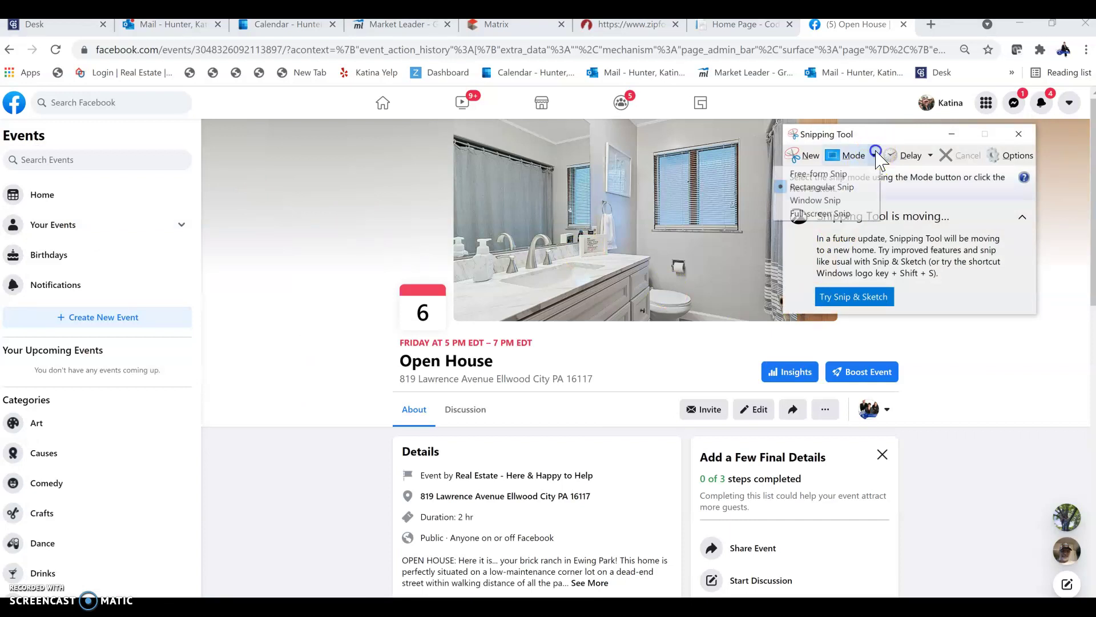
pyautogui.click(865, 187)
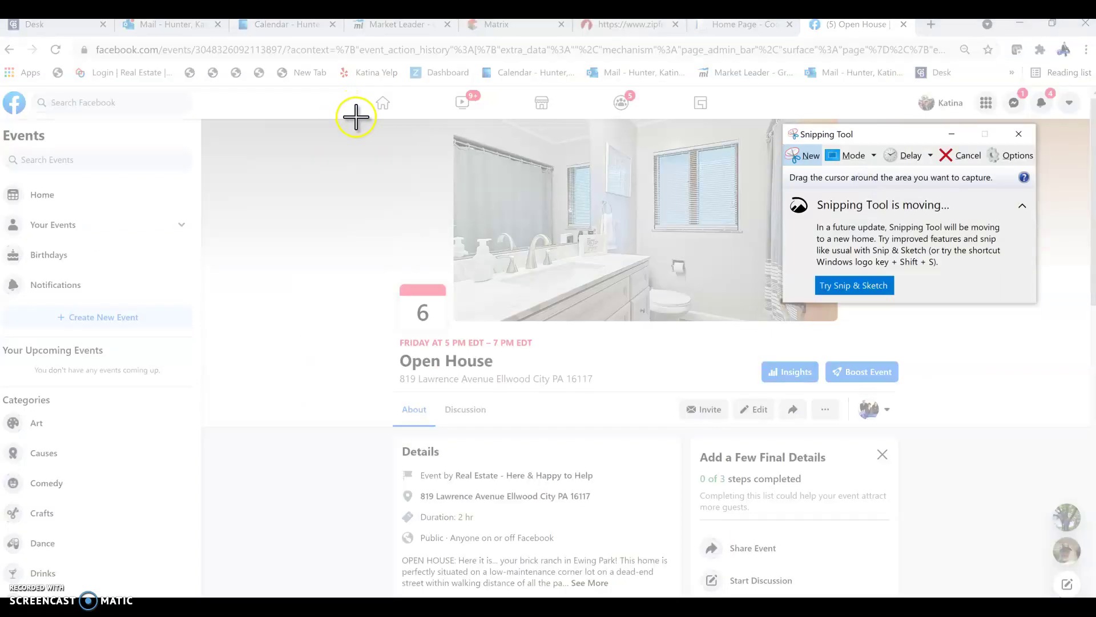
pyautogui.moveTo(356, 117); pyautogui.dragTo(903, 394)
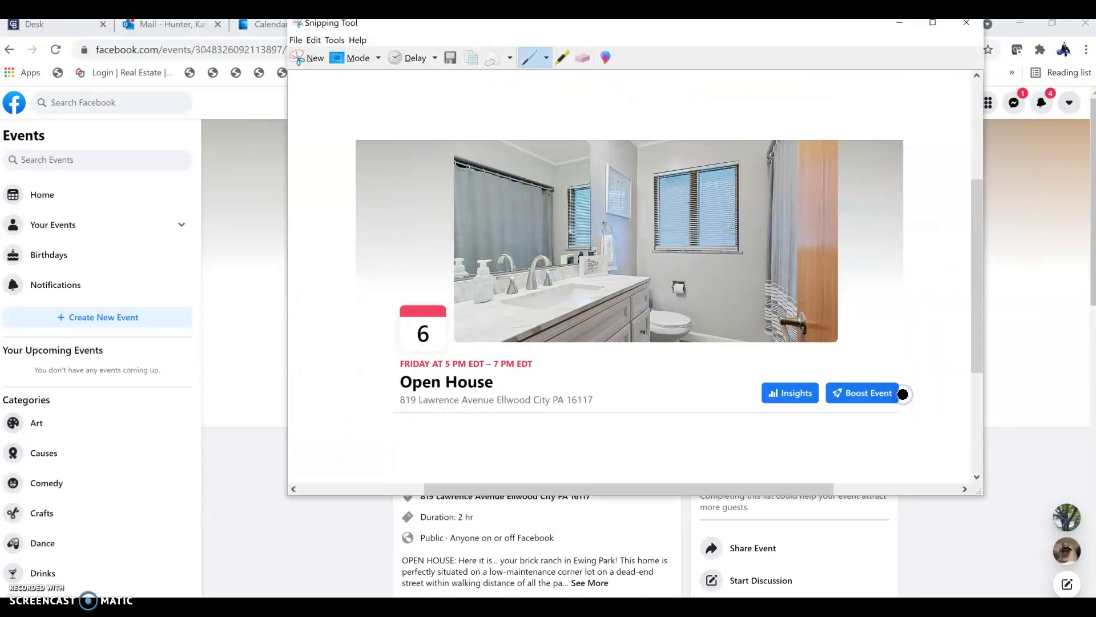
# Step: Save the snip as JPEG 'OH Aug fb event' in the client's Marketing folder and close it
pyautogui.click(451, 59)
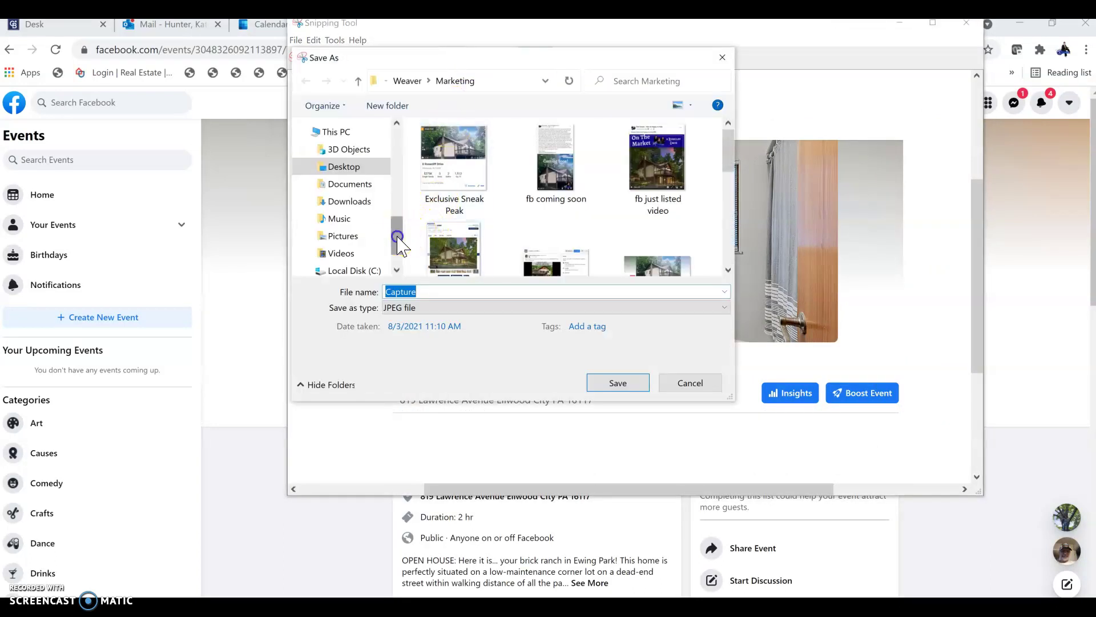
pyautogui.moveTo(397, 239); pyautogui.dragTo(398, 248)
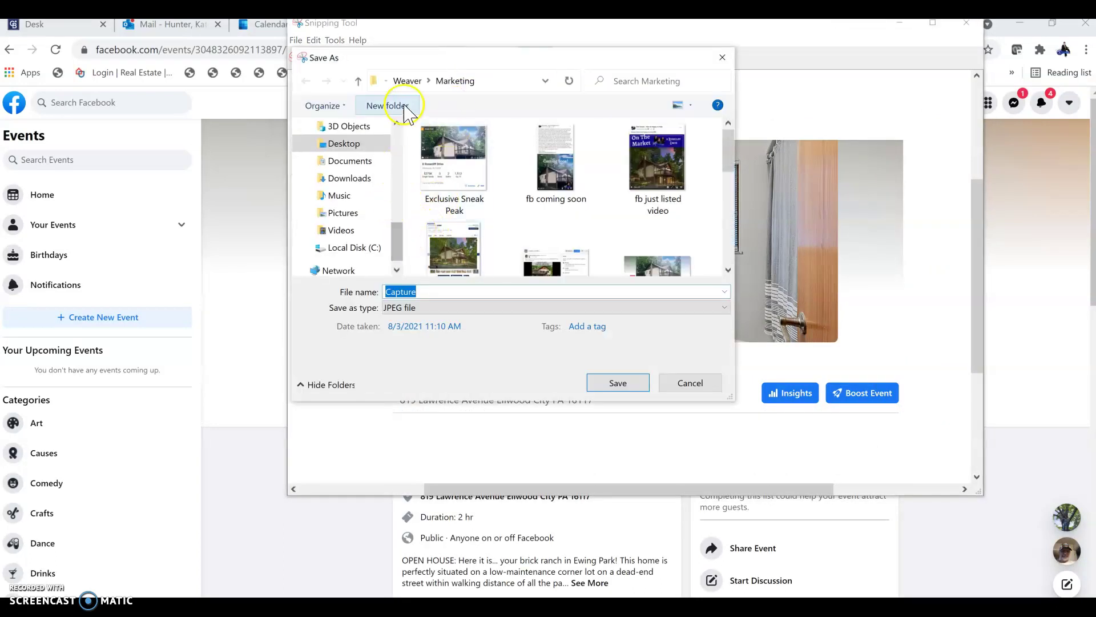
pyautogui.click(410, 84)
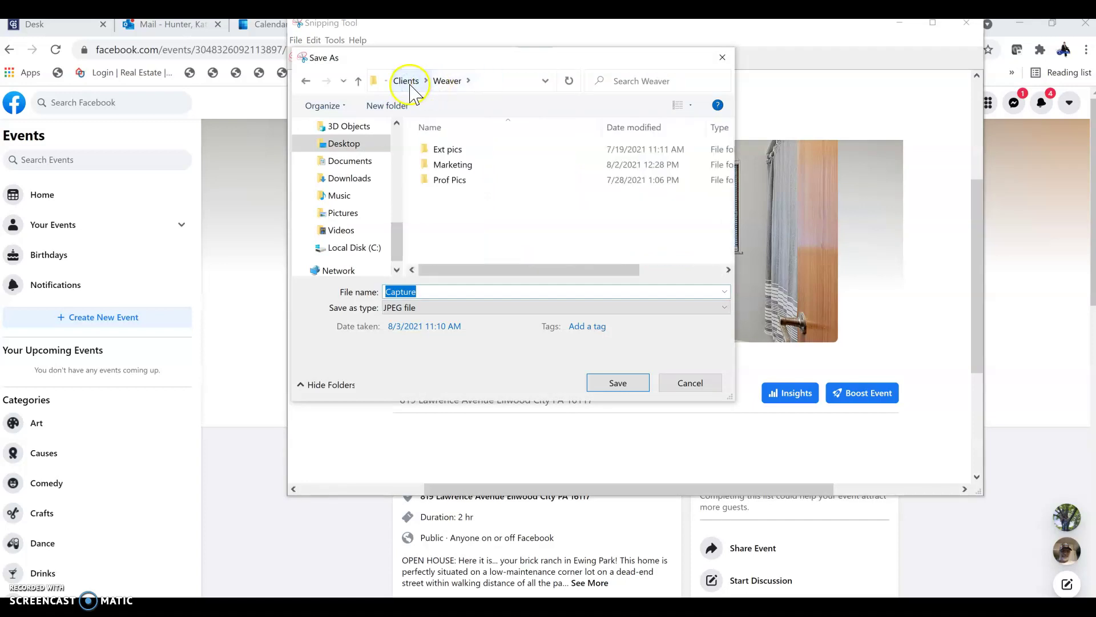
pyautogui.click(410, 84)
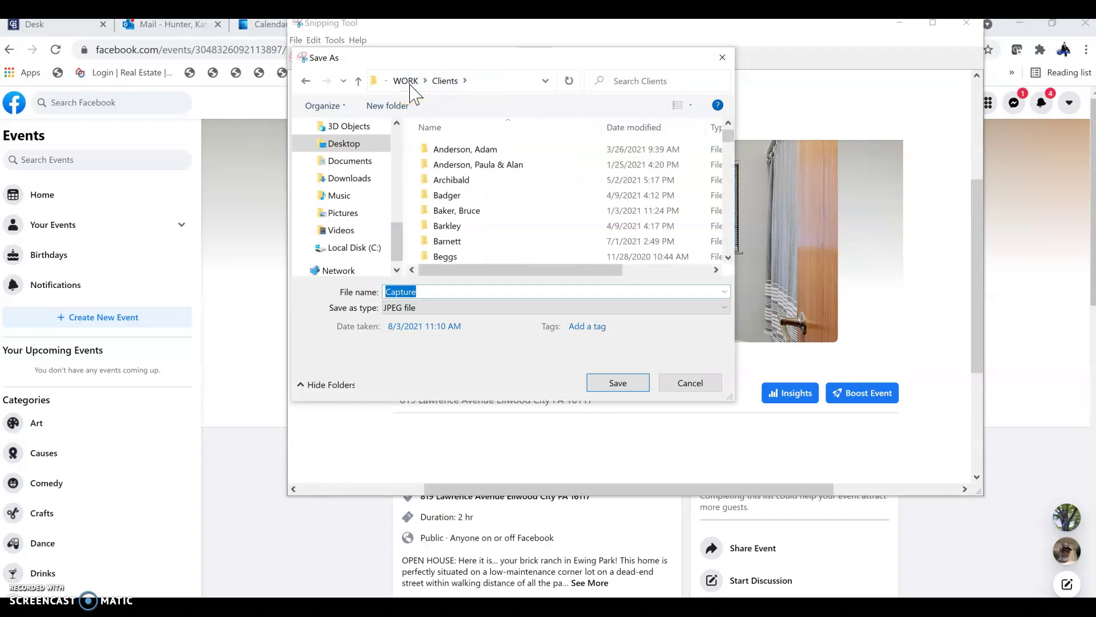
pyautogui.moveTo(730, 145); pyautogui.dragTo(731, 184)
pyautogui.doubleClick(534, 185)
pyautogui.doubleClick(559, 182)
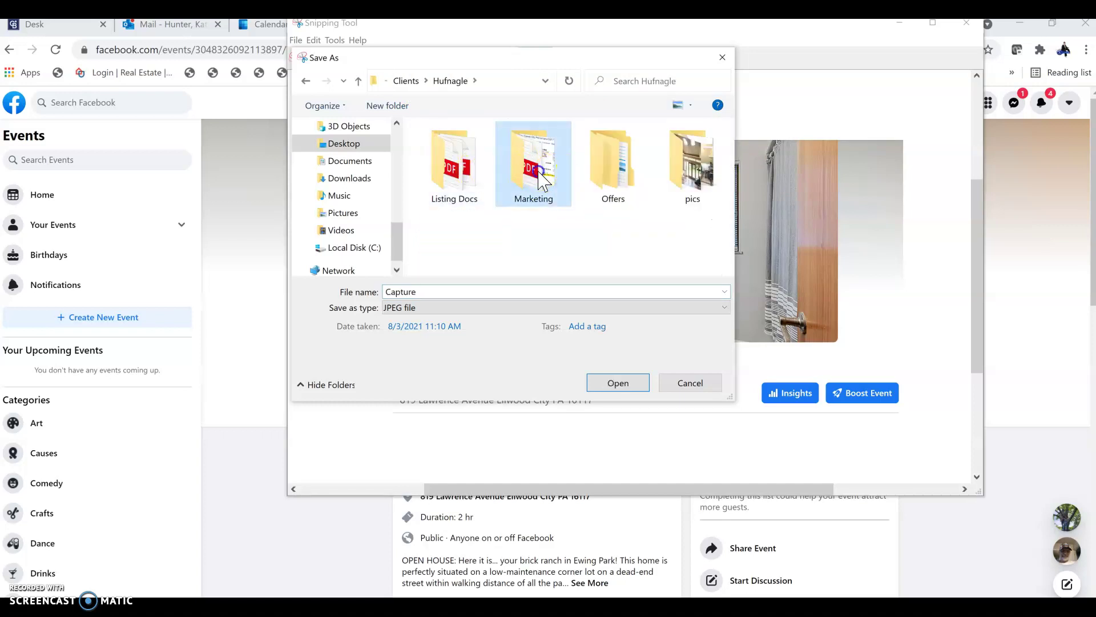
pyautogui.doubleClick(516, 289)
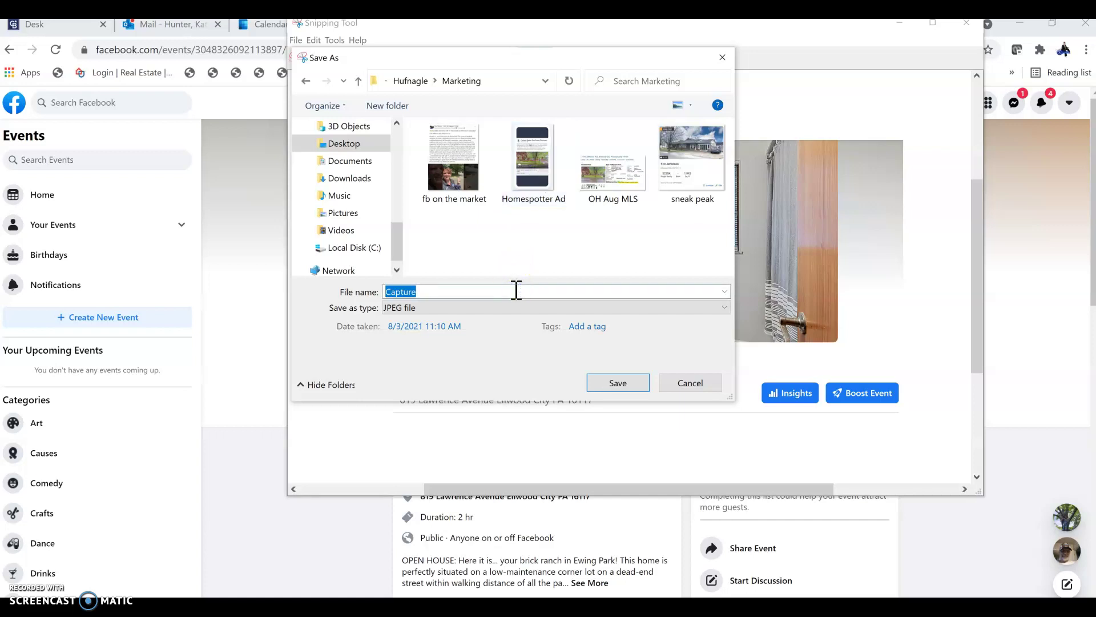
pyautogui.write('fb')
pyautogui.press('BackSpace')
pyautogui.press('BackSpace')
pyautogui.write('O')
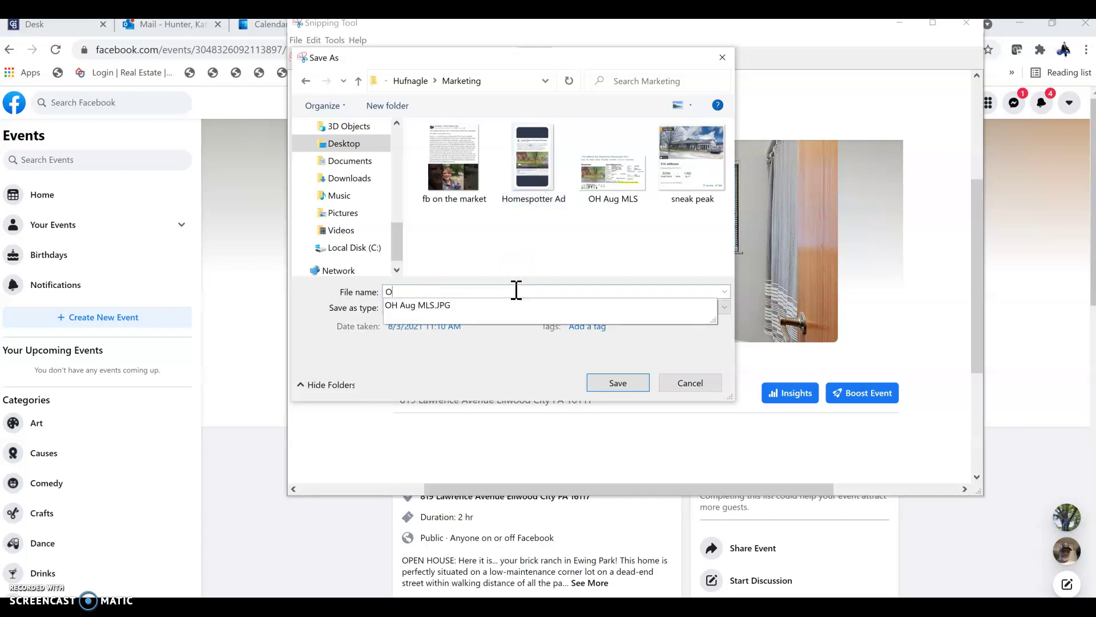
pyautogui.write('H Aug fb event')
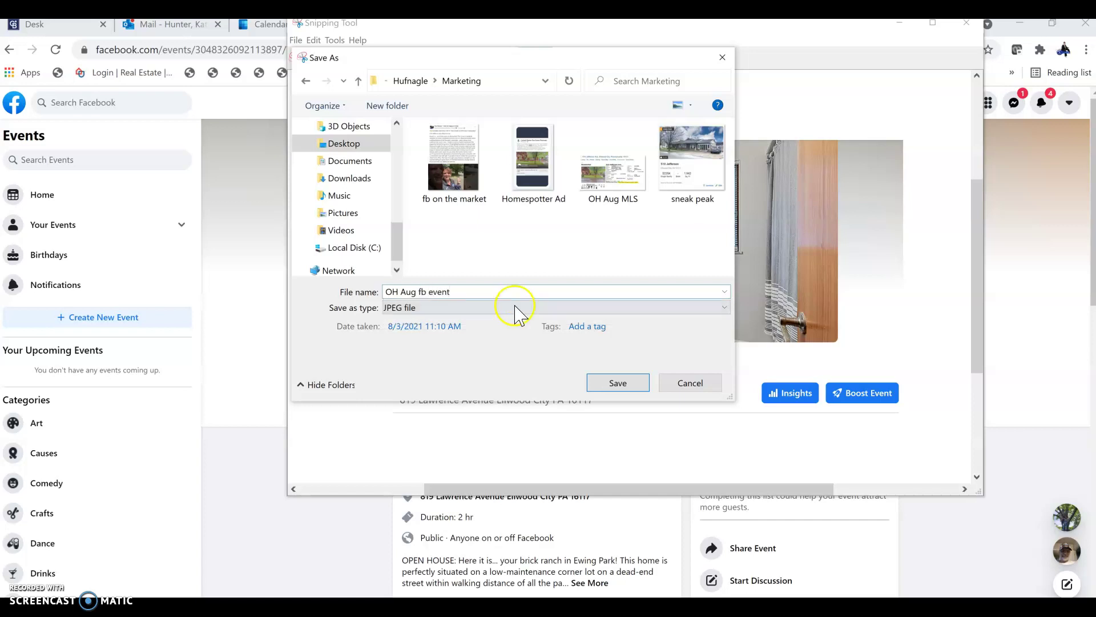
pyautogui.click(614, 386)
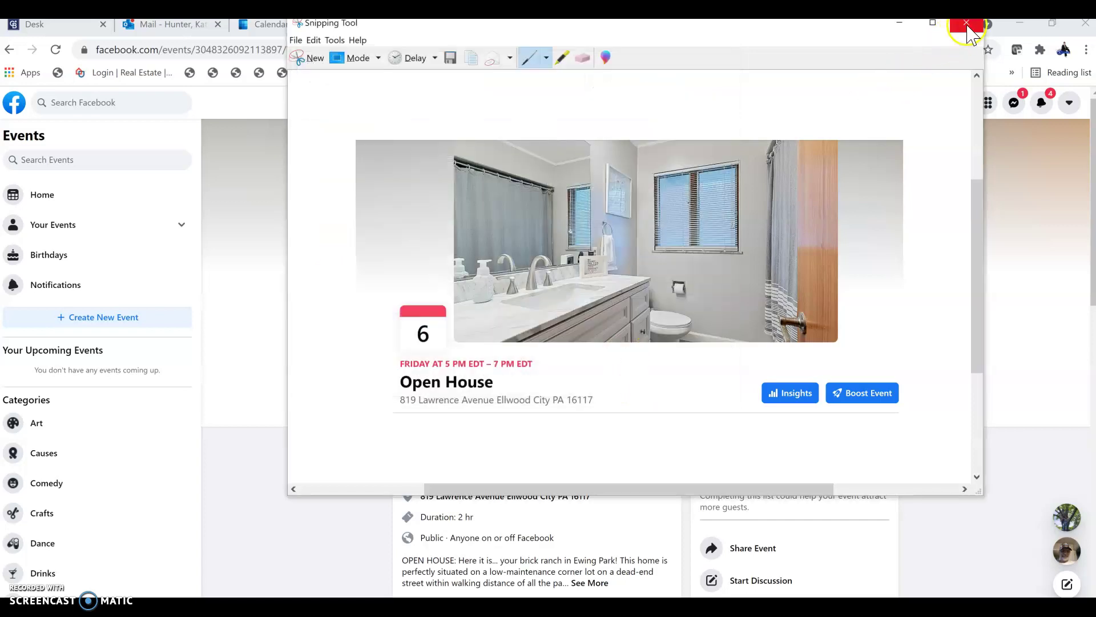
pyautogui.click(966, 23)
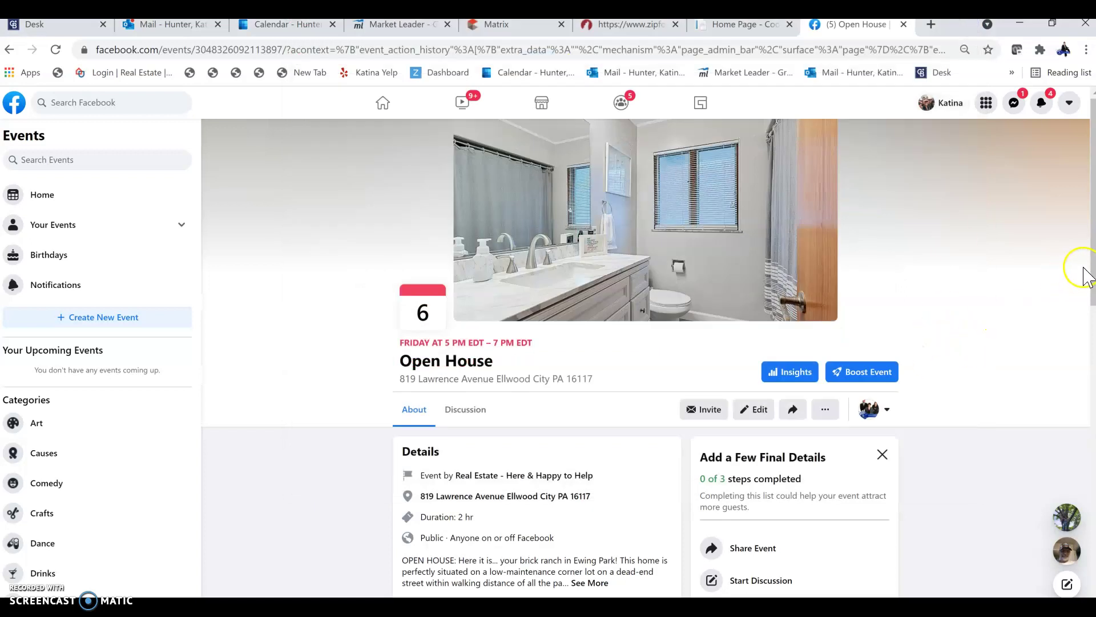
# Step: Share the Open House event as a post on the Real Estate - Here & Happy to Help page
pyautogui.moveTo(1093, 266); pyautogui.dragTo(1094, 308)
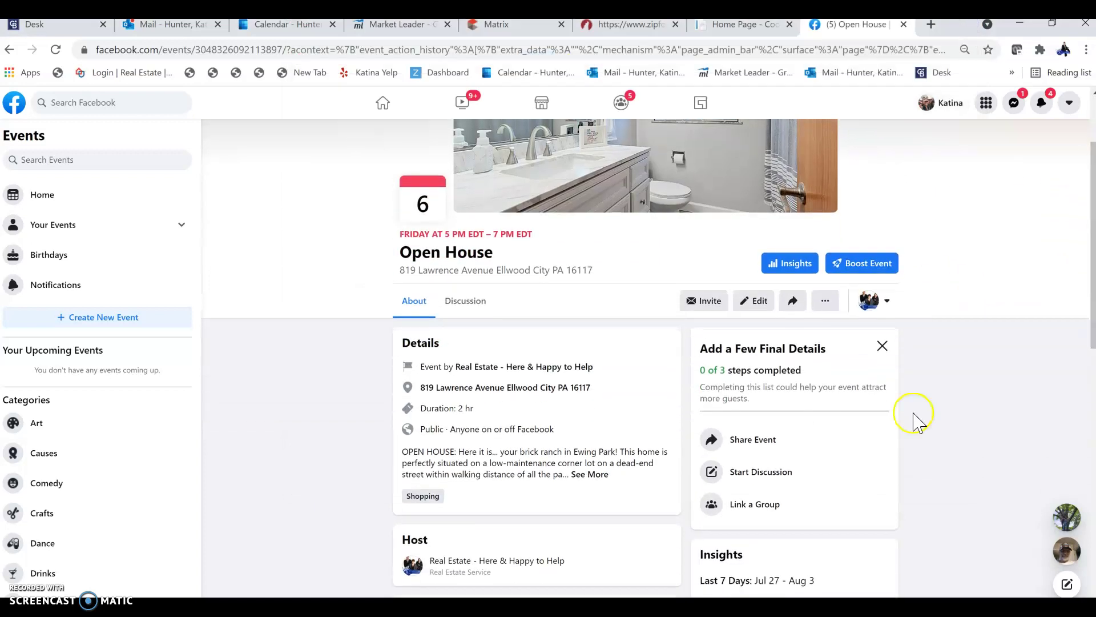
pyautogui.click(740, 439)
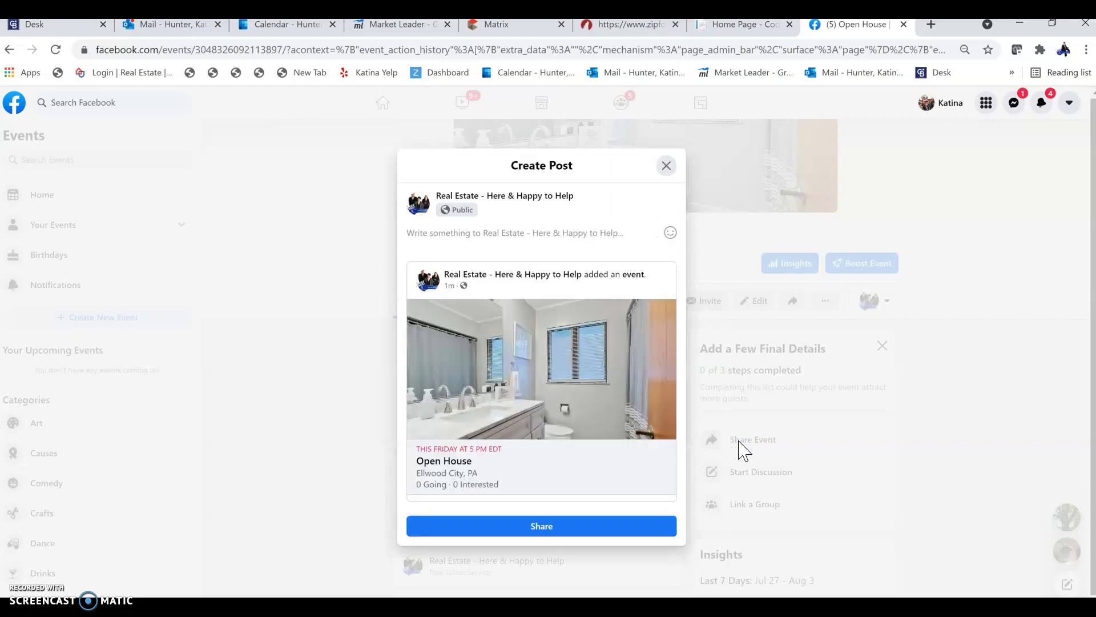
pyautogui.click(526, 526)
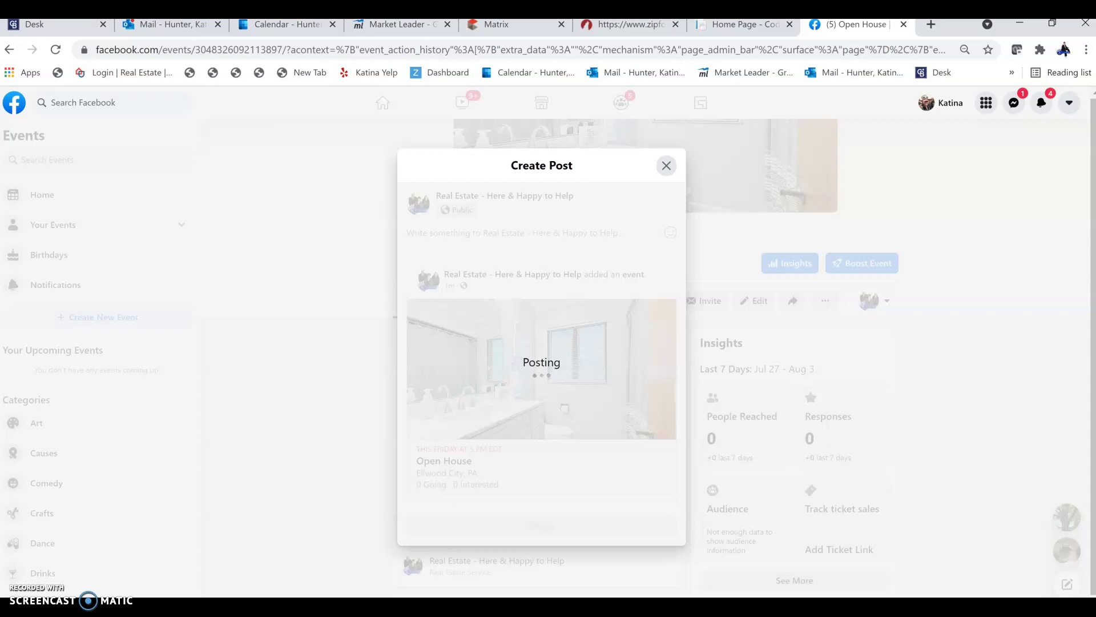
pyautogui.click(537, 534)
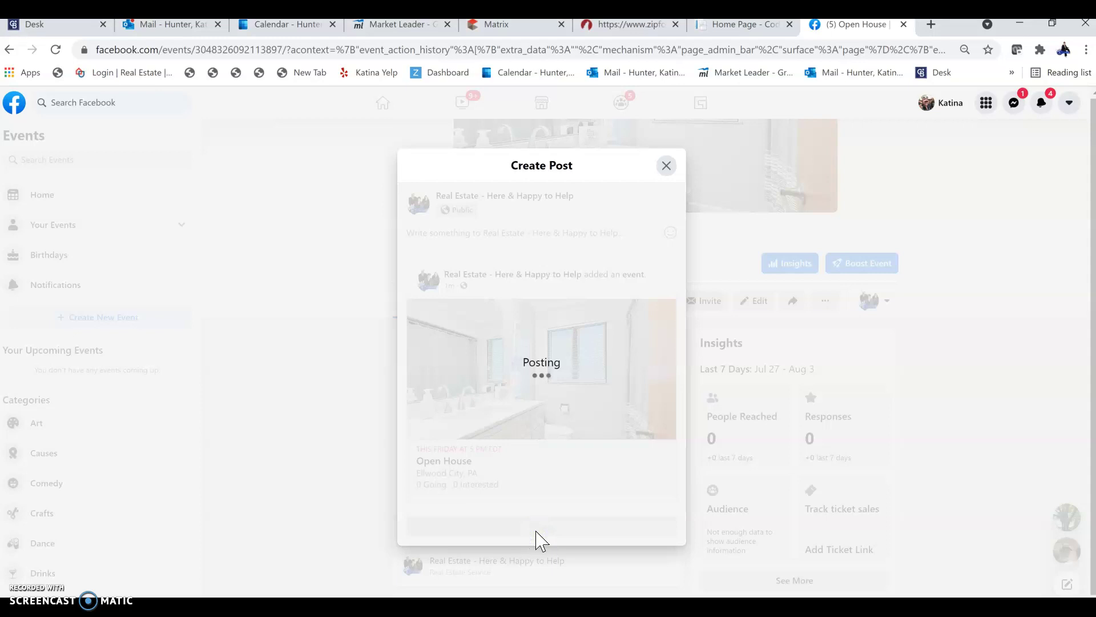